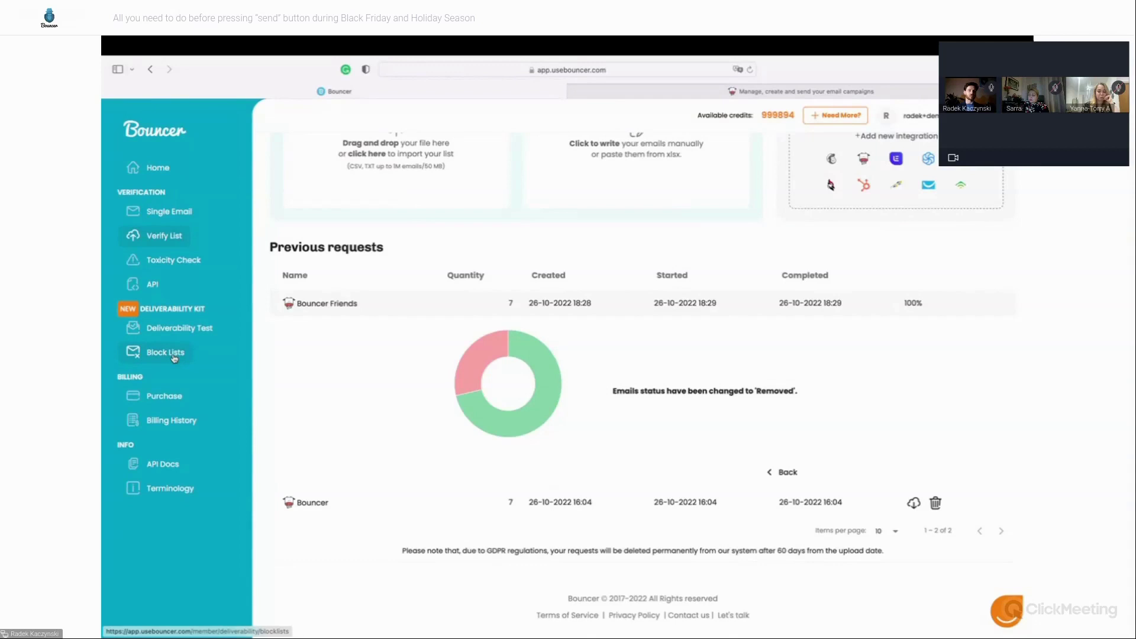
# Step: Check the blocklist status details of the usebouncer.com domain and look at the form for adding IP addresses or domains
pyautogui.click(166, 353)
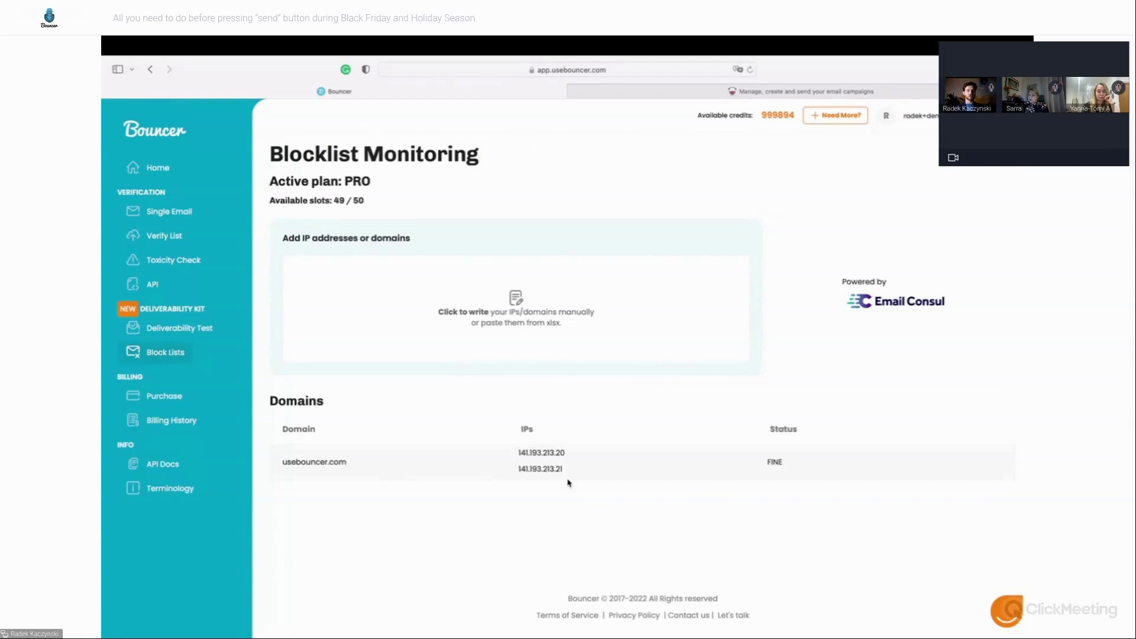
pyautogui.click(786, 463)
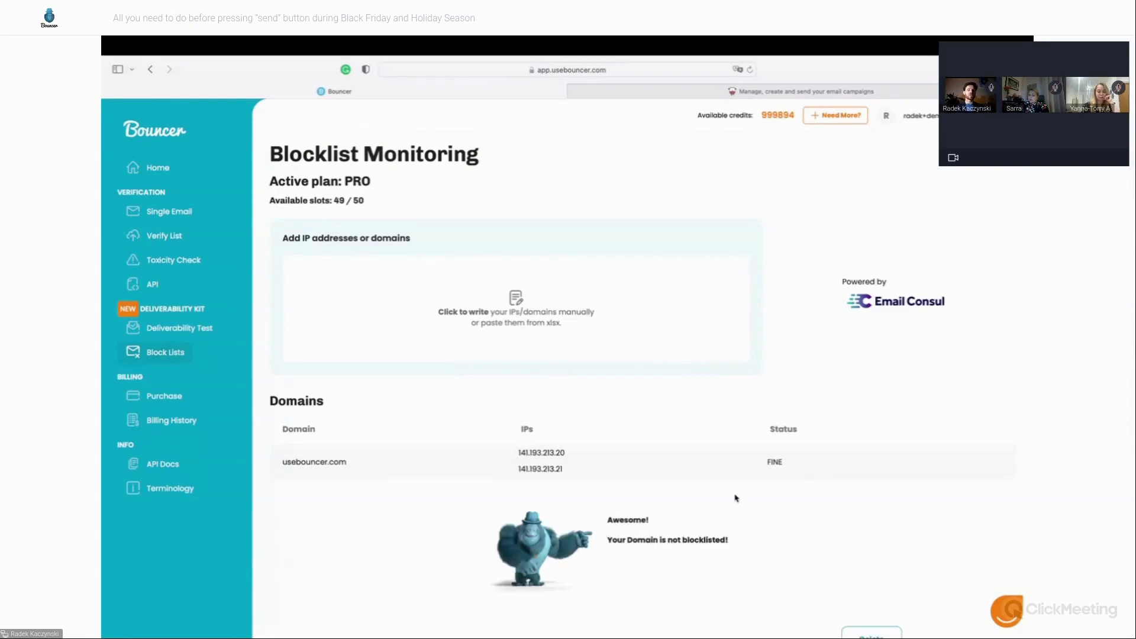
pyautogui.scroll(-2, 592, 461)
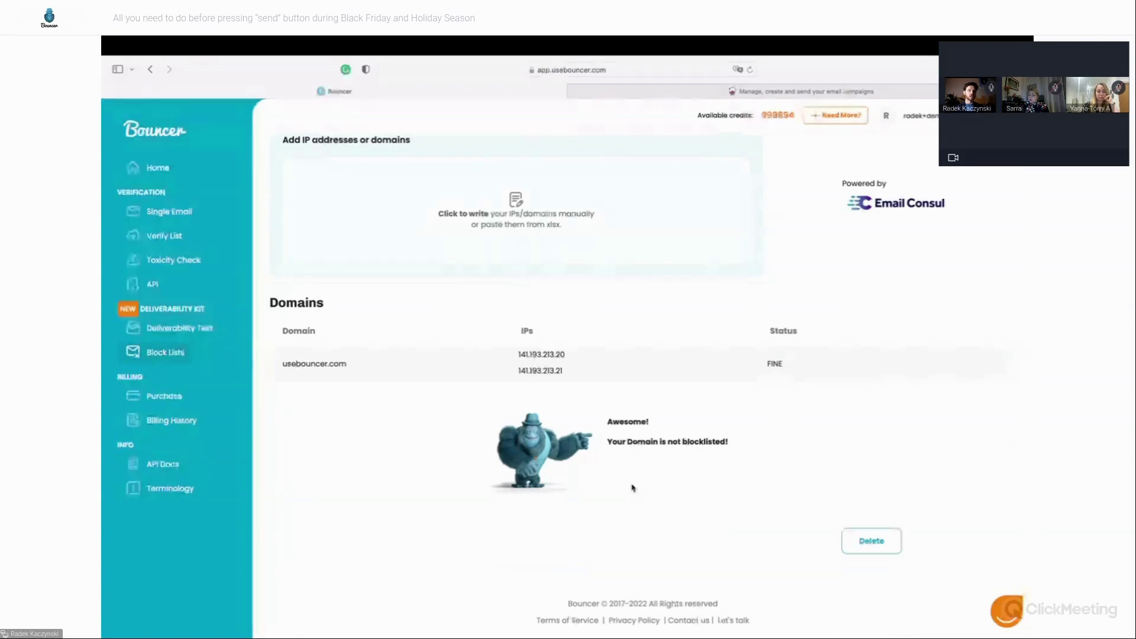
pyautogui.scroll(1, 632, 488)
pyautogui.scroll(1, 632, 487)
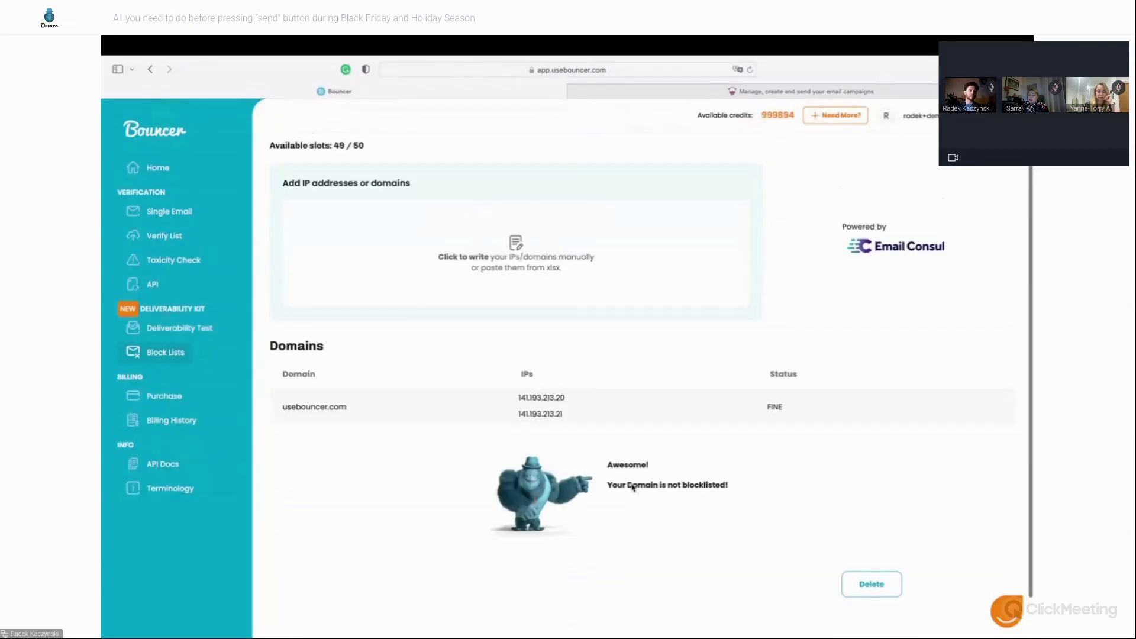
pyautogui.click(531, 261)
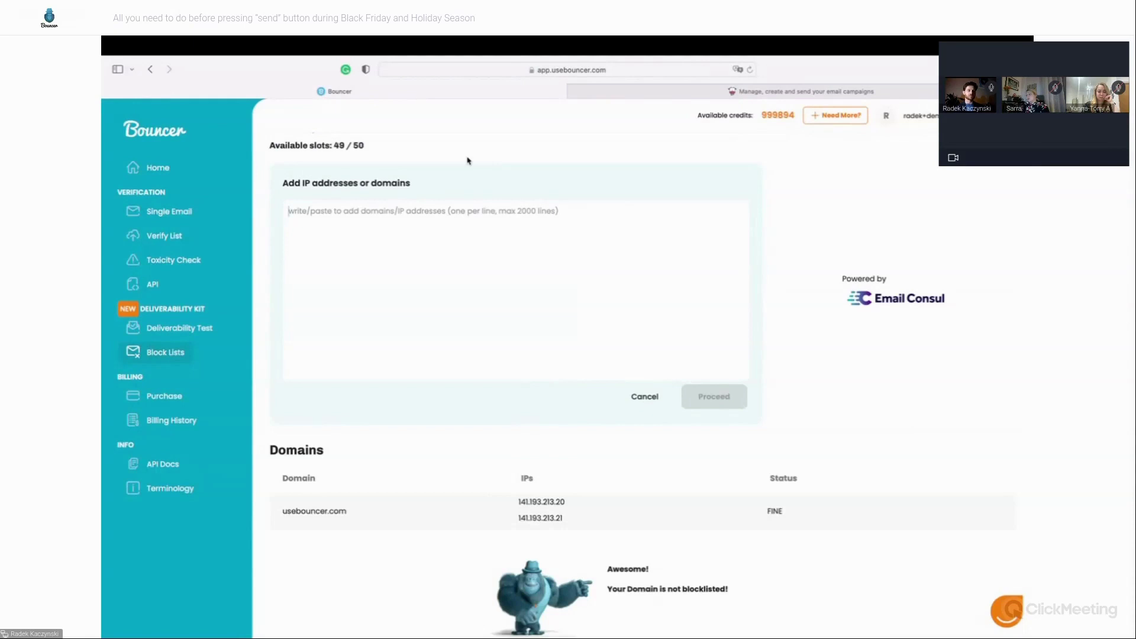
pyautogui.click(644, 400)
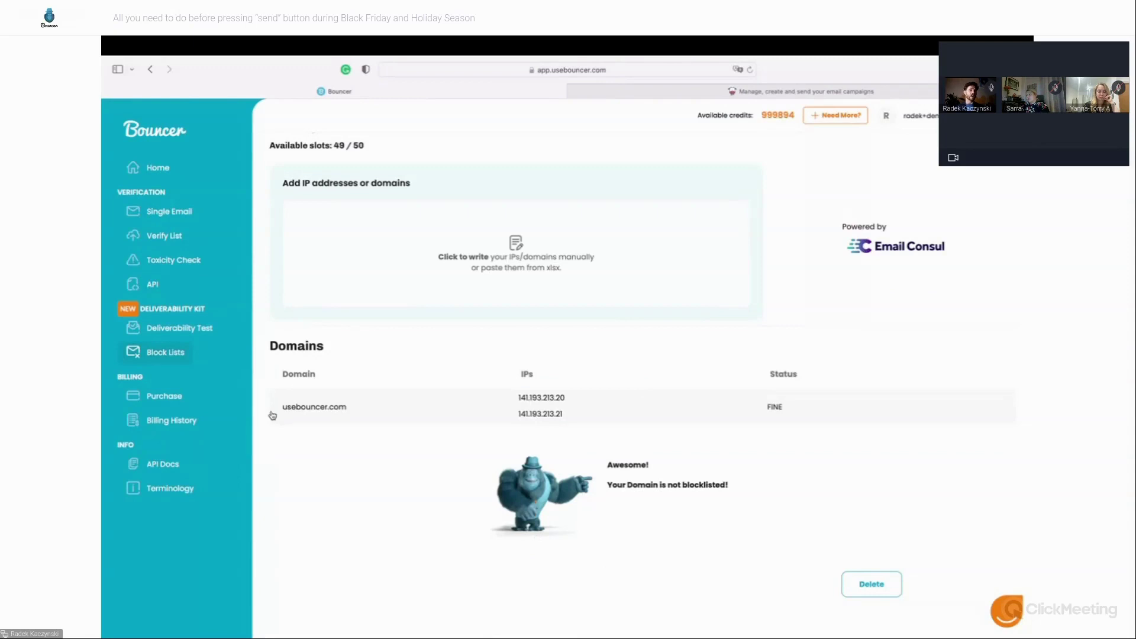
# Step: Create a deliverability test named "My Moosend Deliverability Test"
pyautogui.click(195, 334)
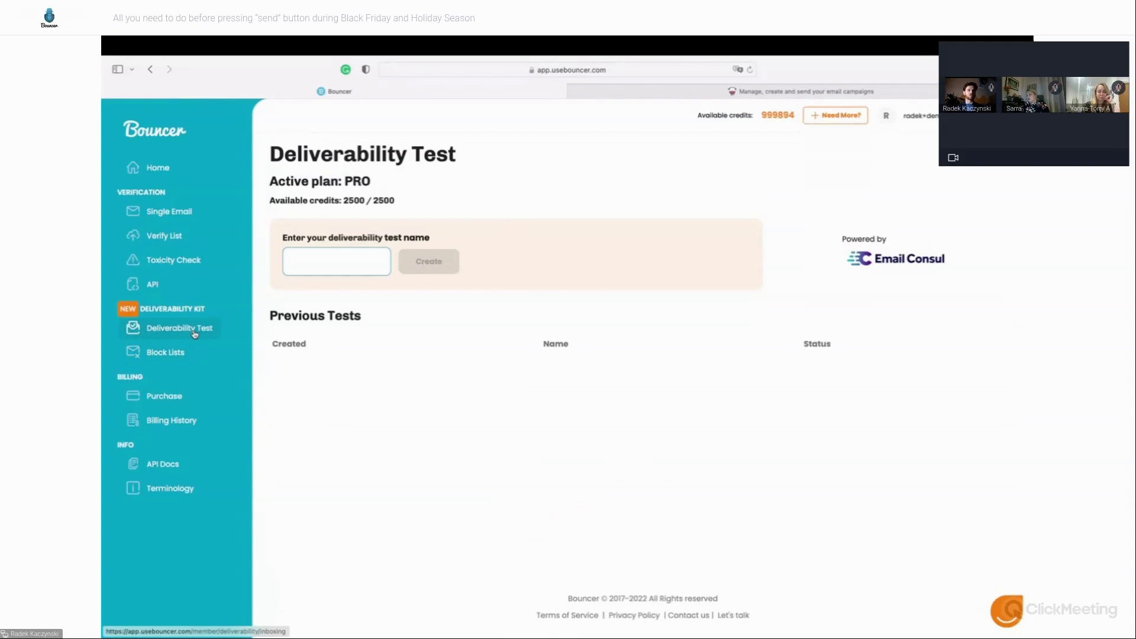
pyautogui.click(326, 260)
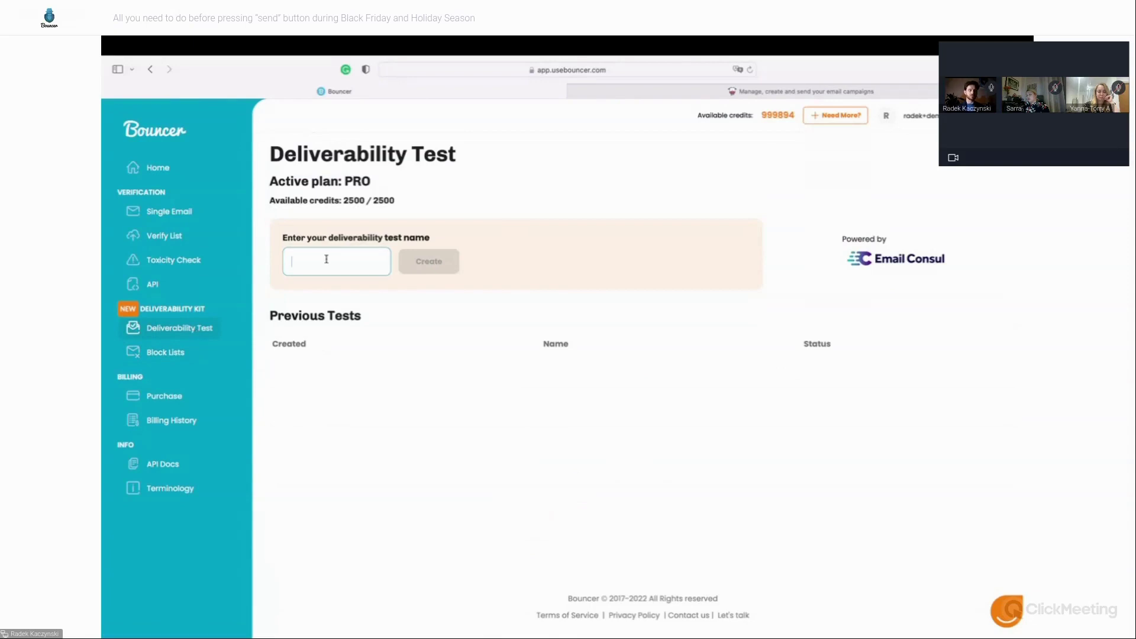
pyautogui.write('My Moosen')
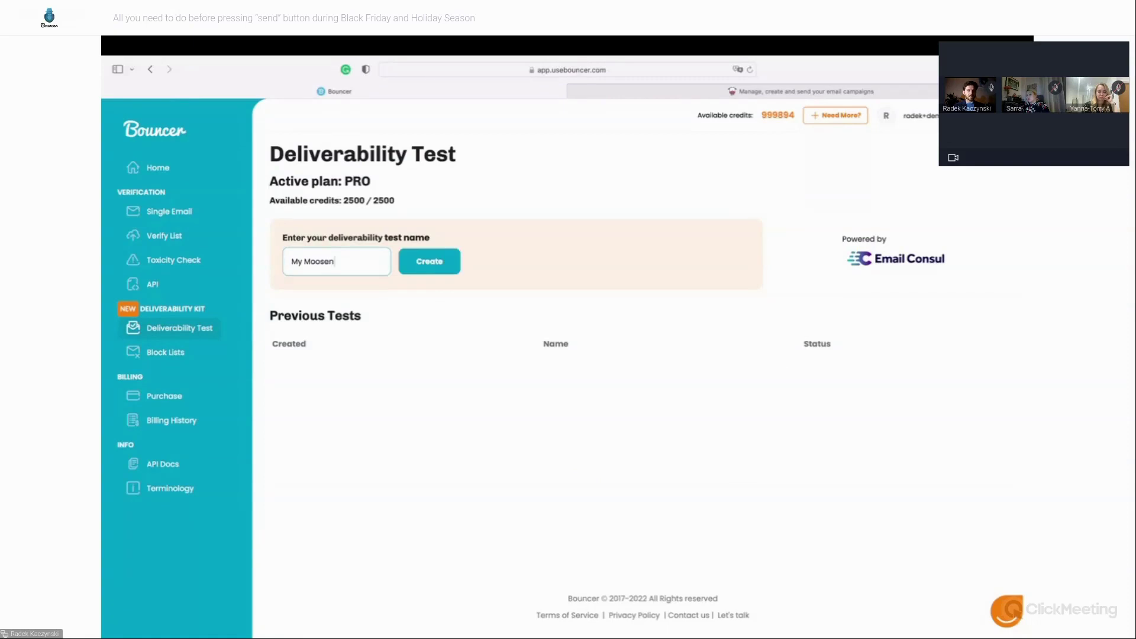
pyautogui.write('d Deliverability Test')
pyautogui.click(430, 261)
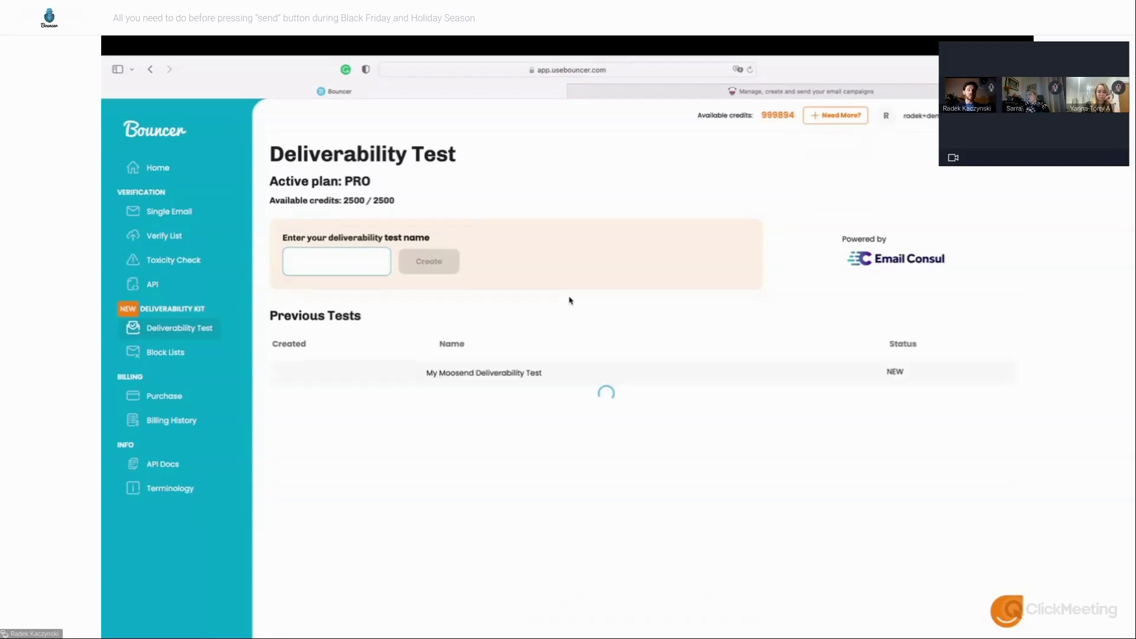
# Step: Compare the Lite and Regular mailbox presets, and create the deliverability test with the Regular preset
pyautogui.scroll(-3, 696, 329)
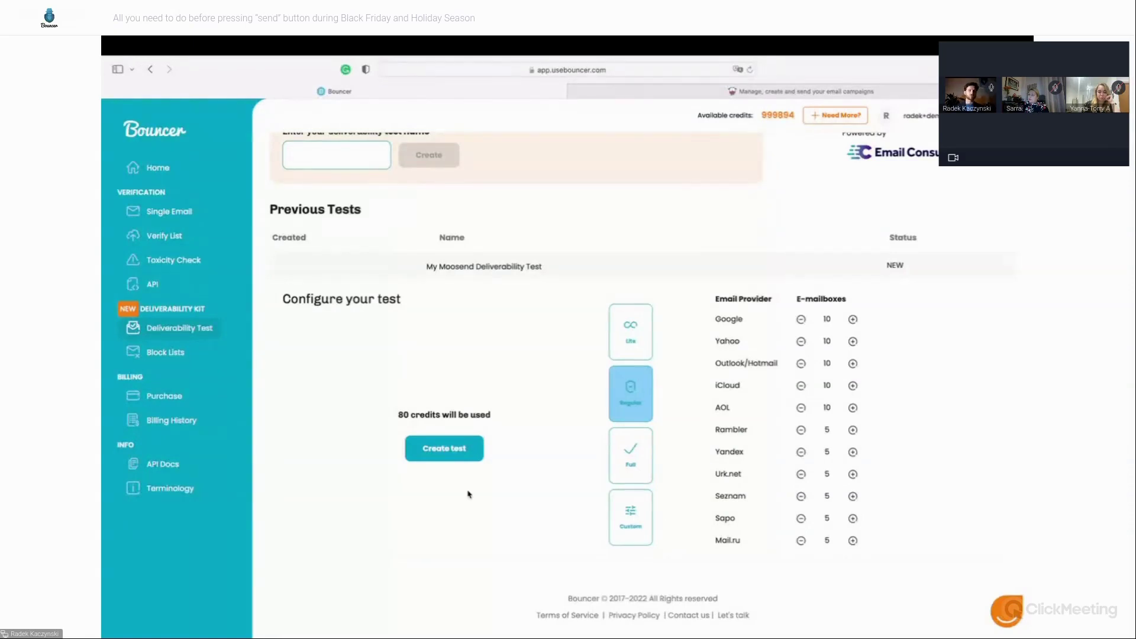
pyautogui.click(631, 333)
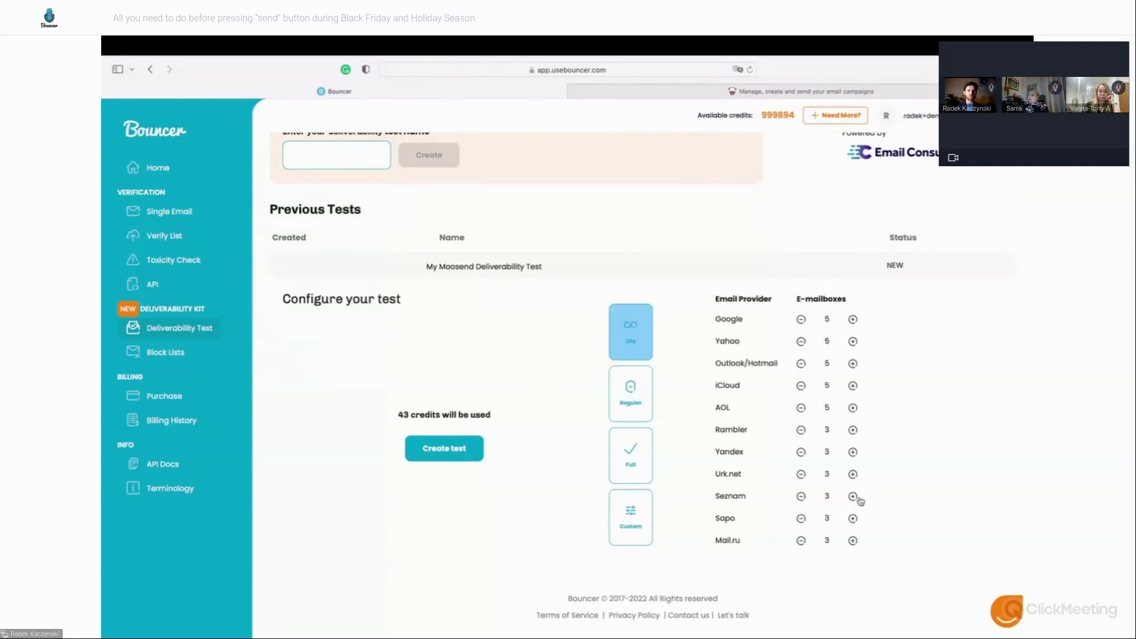
pyautogui.click(626, 405)
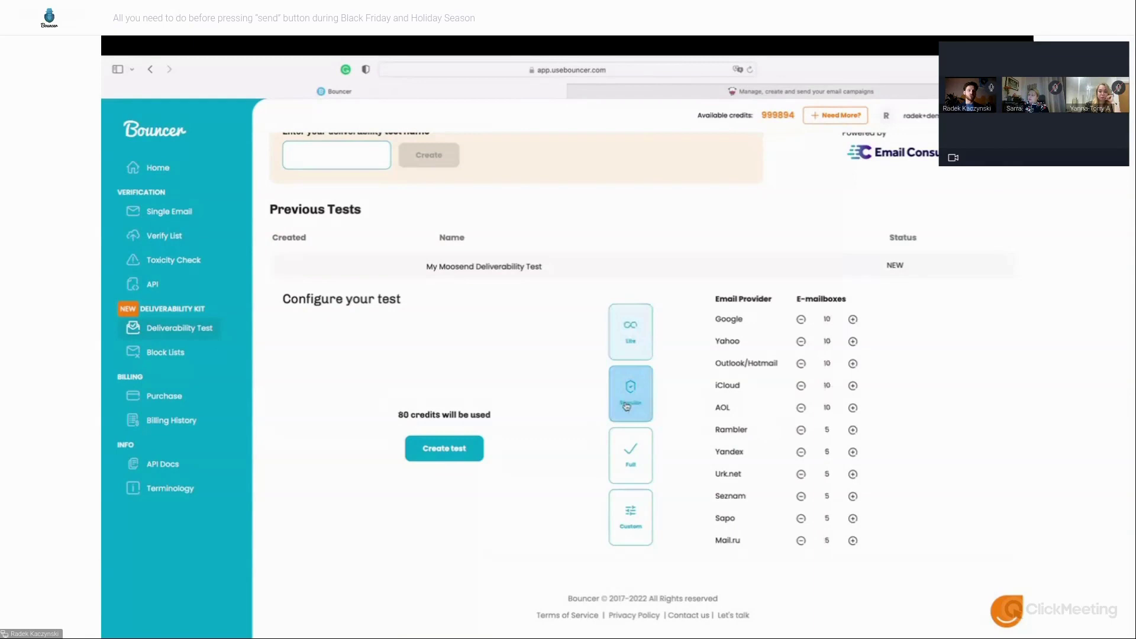
pyautogui.click(444, 449)
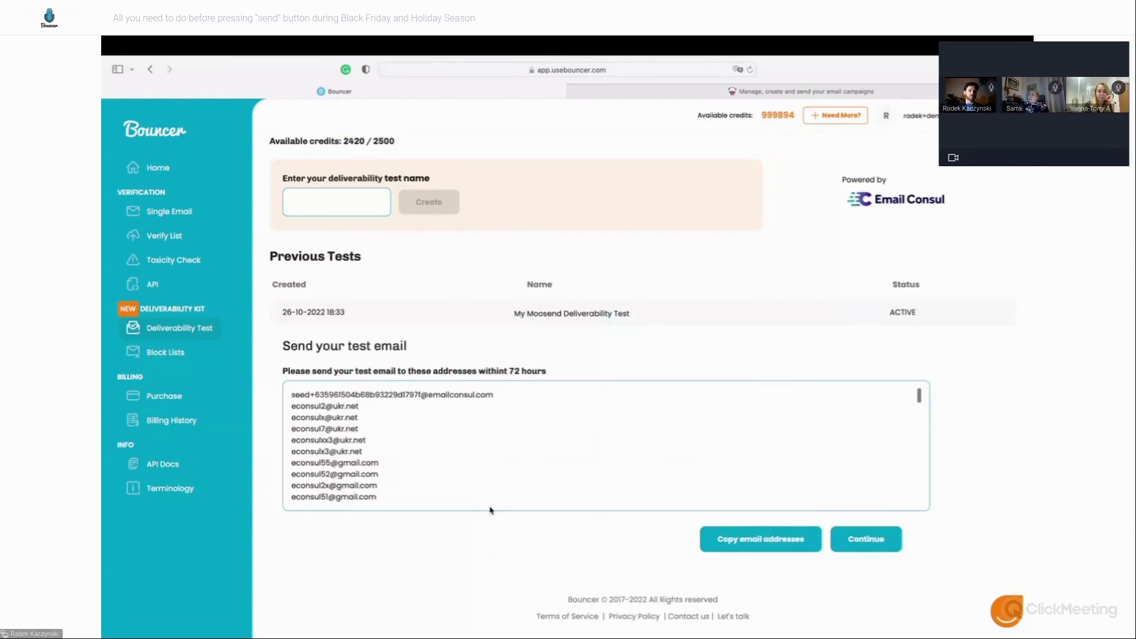
# Step: Look through the test's recipient addresses and copy the whole list to the clipboard
pyautogui.scroll(-5, 474, 451)
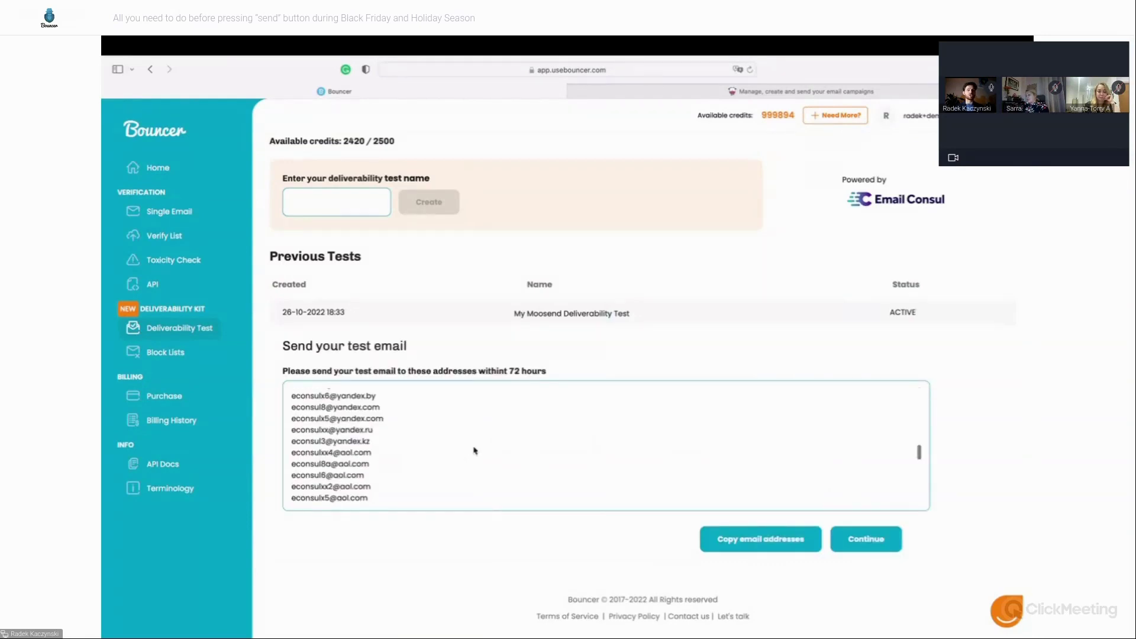
pyautogui.scroll(5, 474, 451)
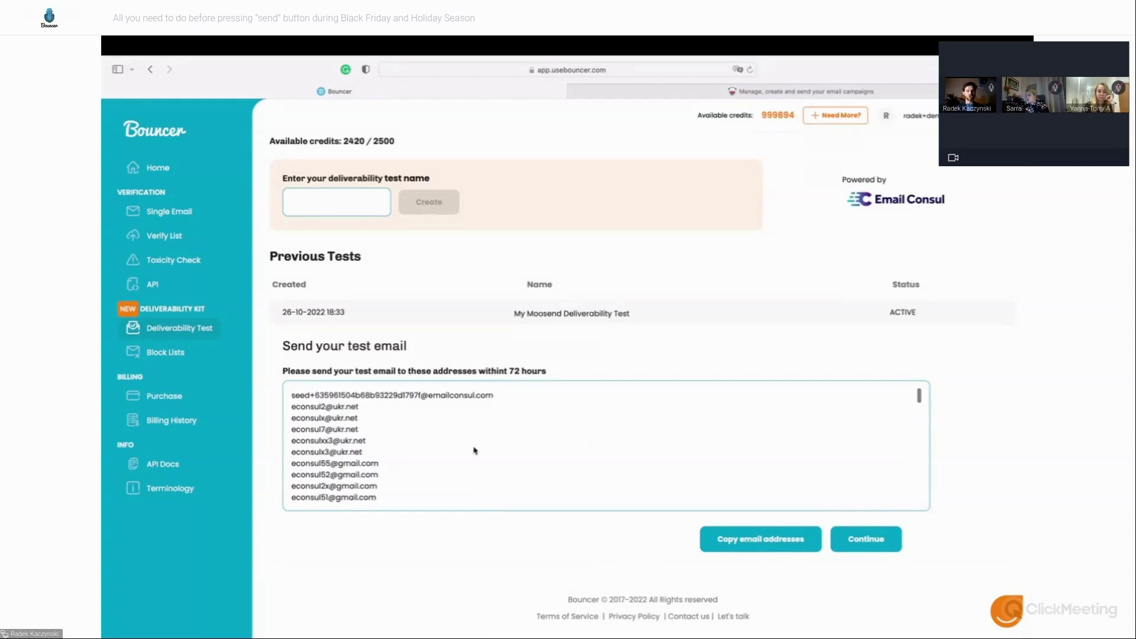
pyautogui.click(762, 540)
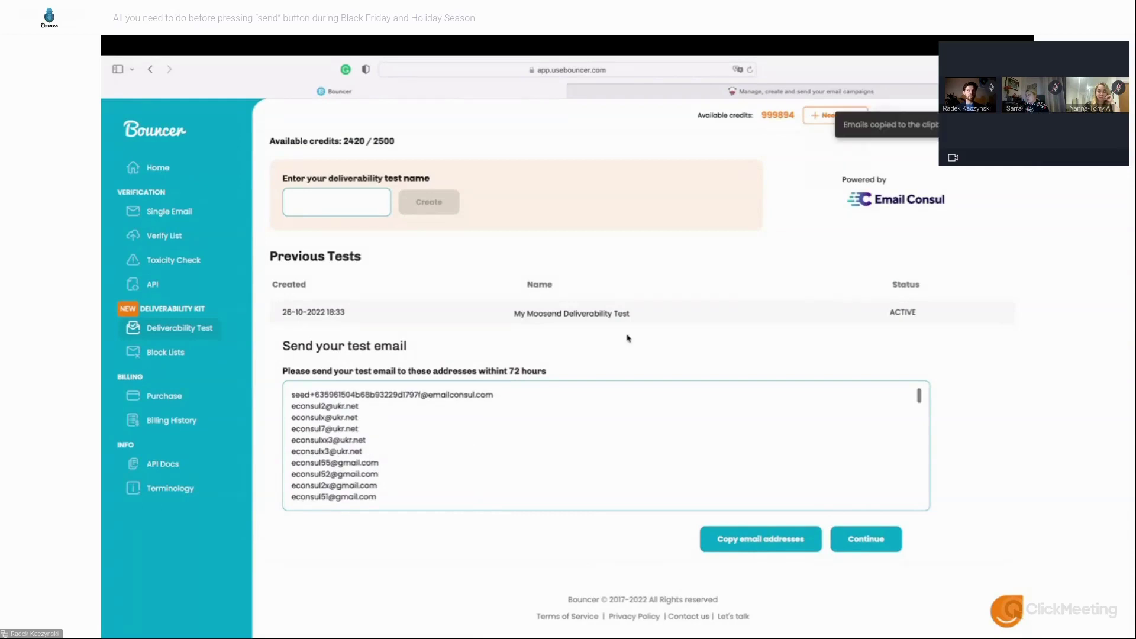
# Step: Switch to Moosend and create a new audience email list named "Deliverabilaty Test"
pyautogui.click(699, 94)
pyautogui.click(390, 118)
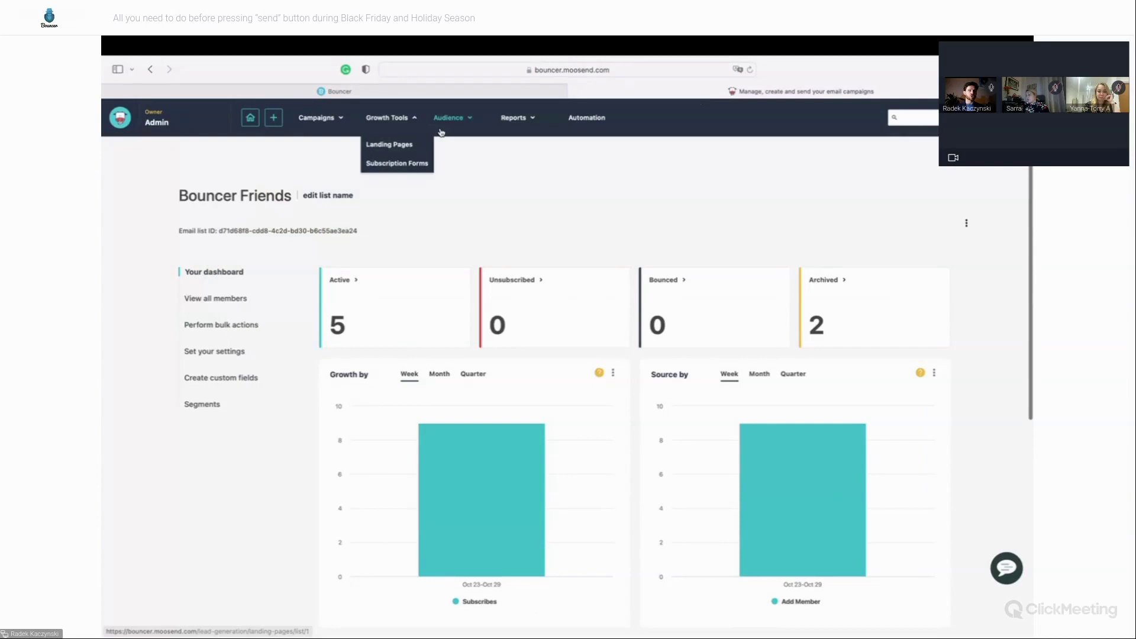
pyautogui.click(443, 129)
pyautogui.click(455, 145)
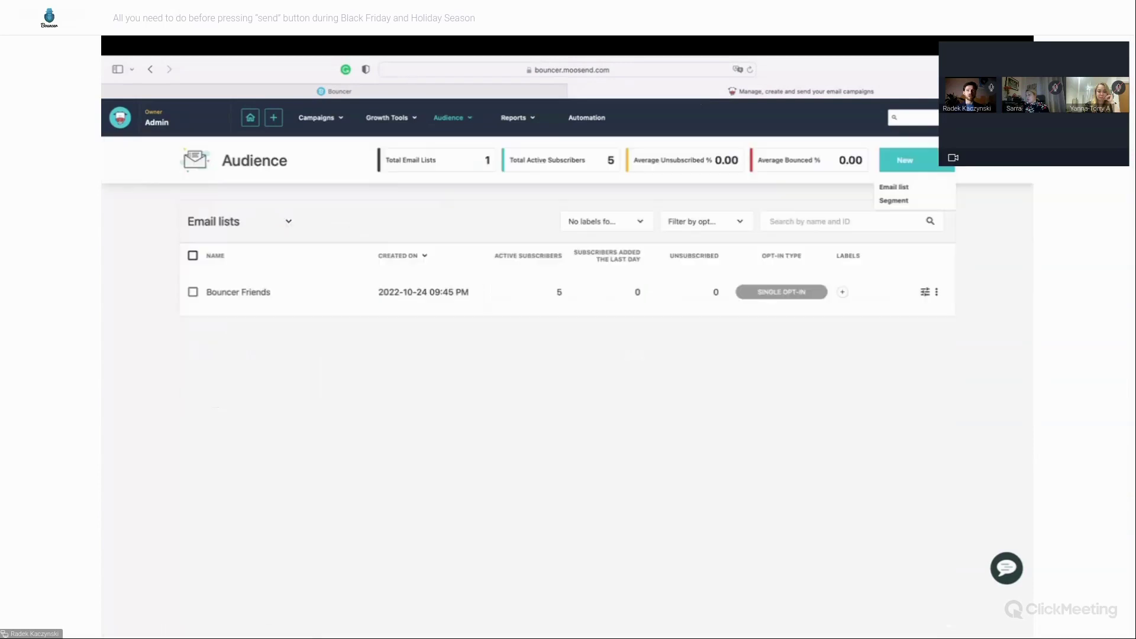
pyautogui.click(893, 188)
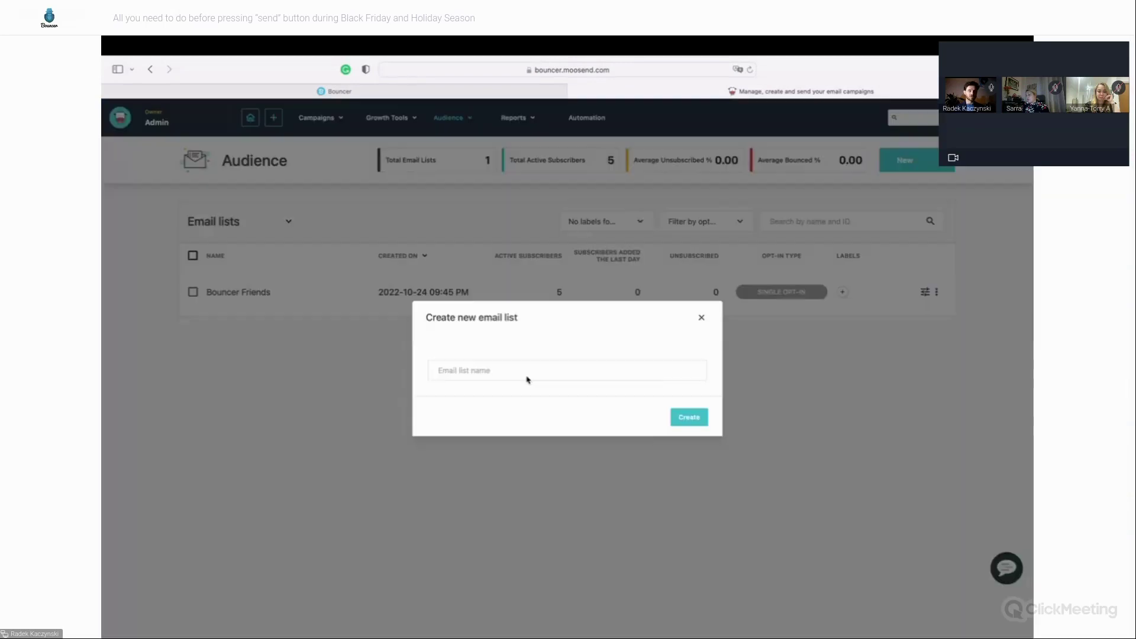
pyautogui.click(527, 371)
pyautogui.write('Deliverabila')
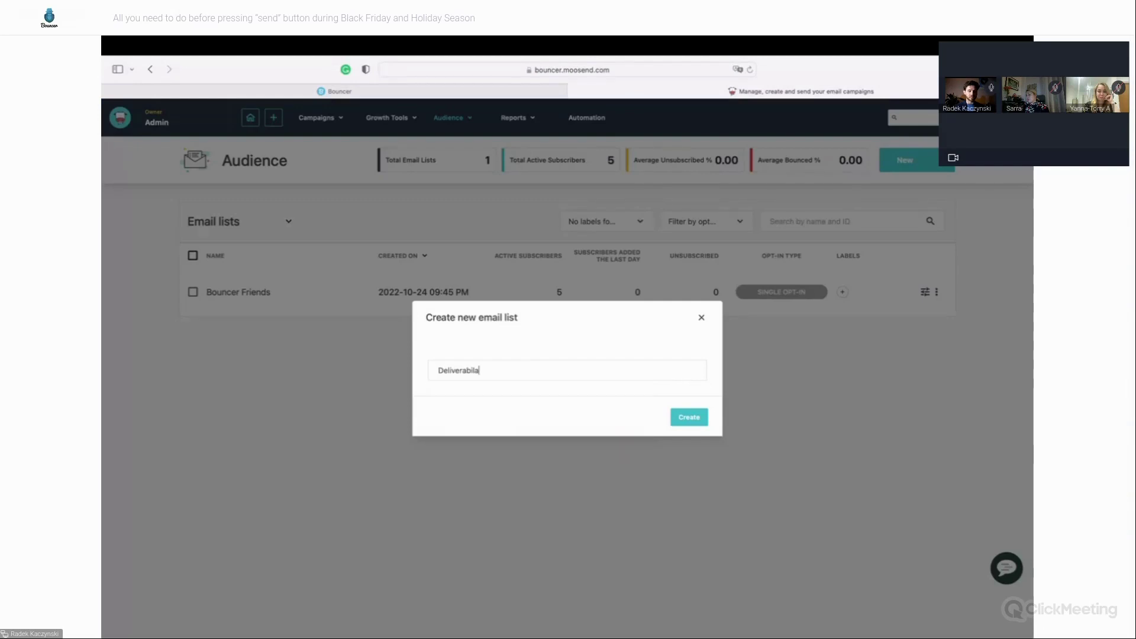
pyautogui.write('ty Test')
pyautogui.press('Return')
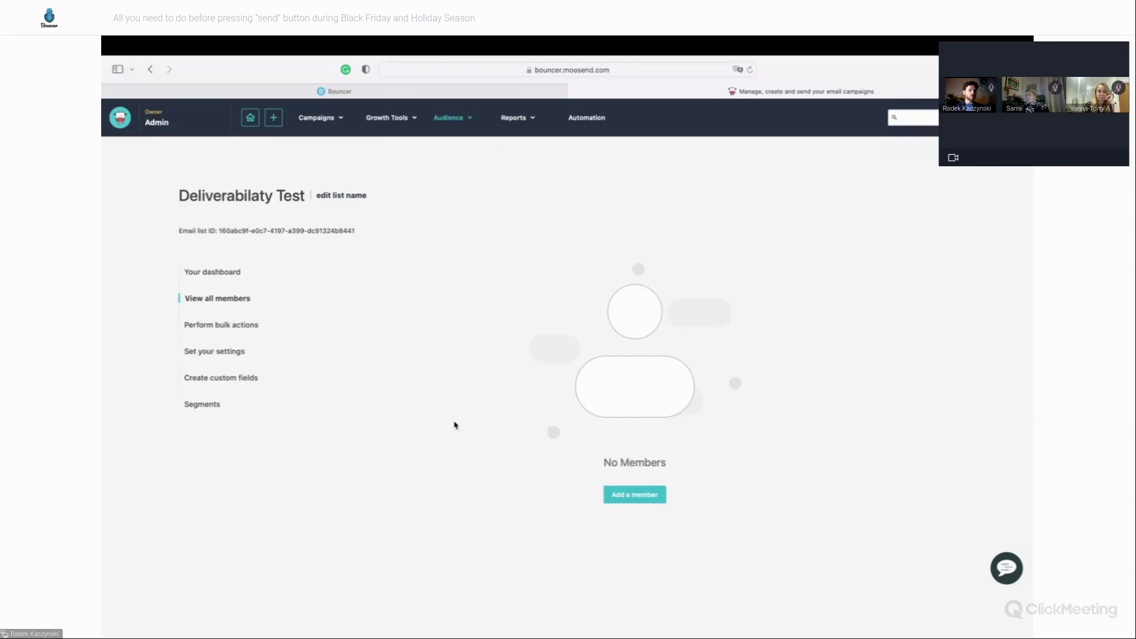
# Step: Start a Paste Text member import for the new list with the copied addresses, marking them as verified with consent
pyautogui.click(645, 498)
pyautogui.click(218, 325)
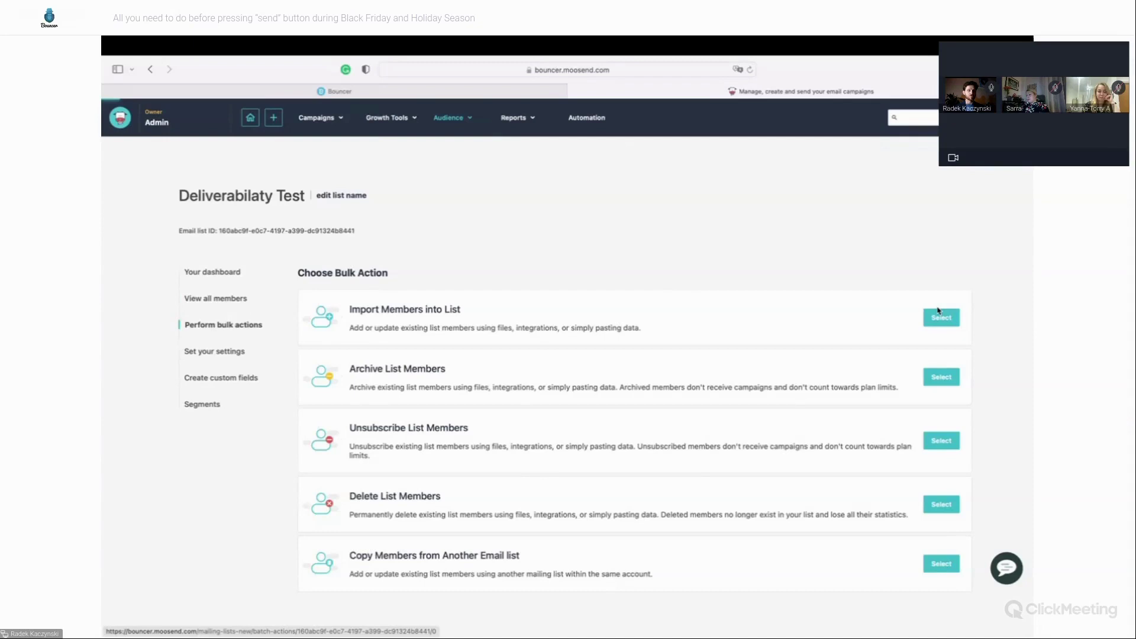
pyautogui.click(941, 316)
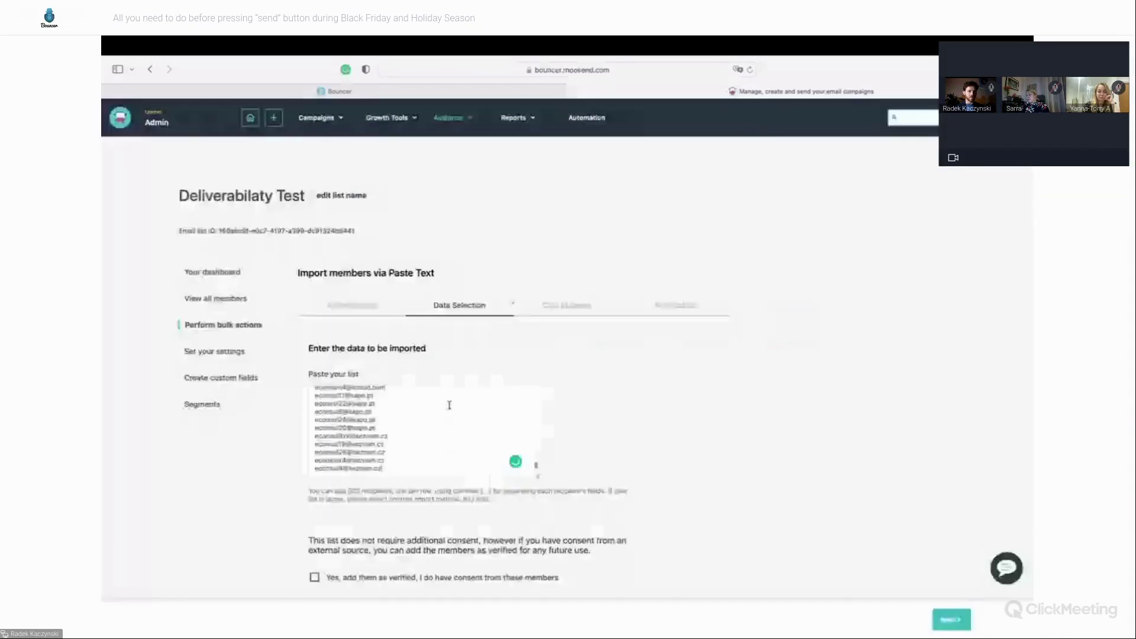
pyautogui.click(372, 569)
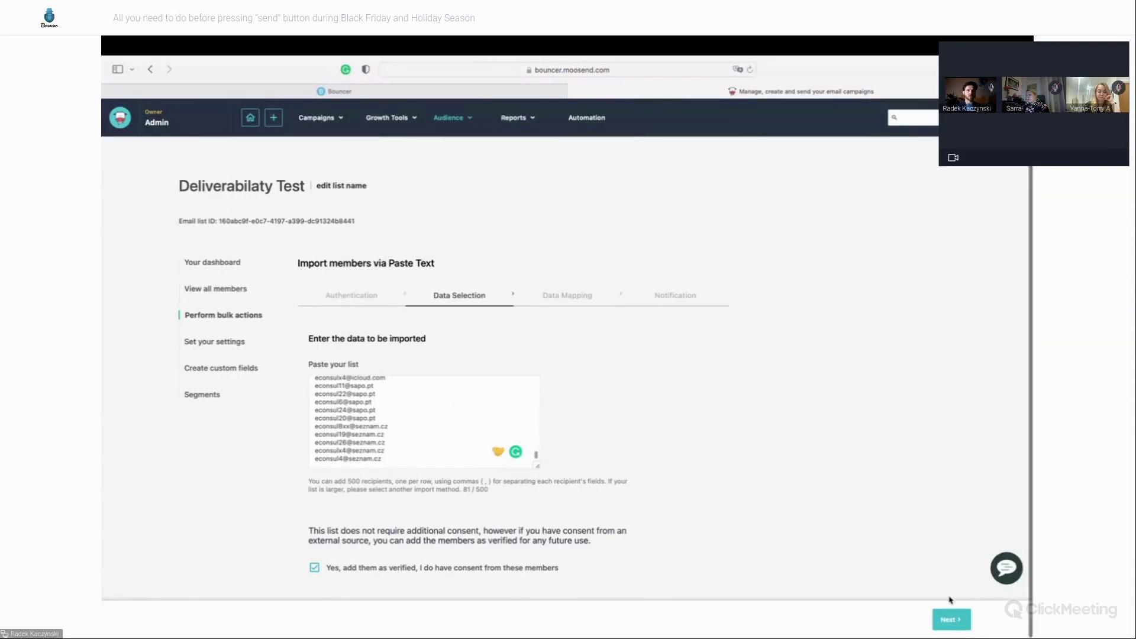
pyautogui.click(950, 619)
# Step: Review the Email column mapping and run the import with no completion notification
pyautogui.scroll(-3, 629, 460)
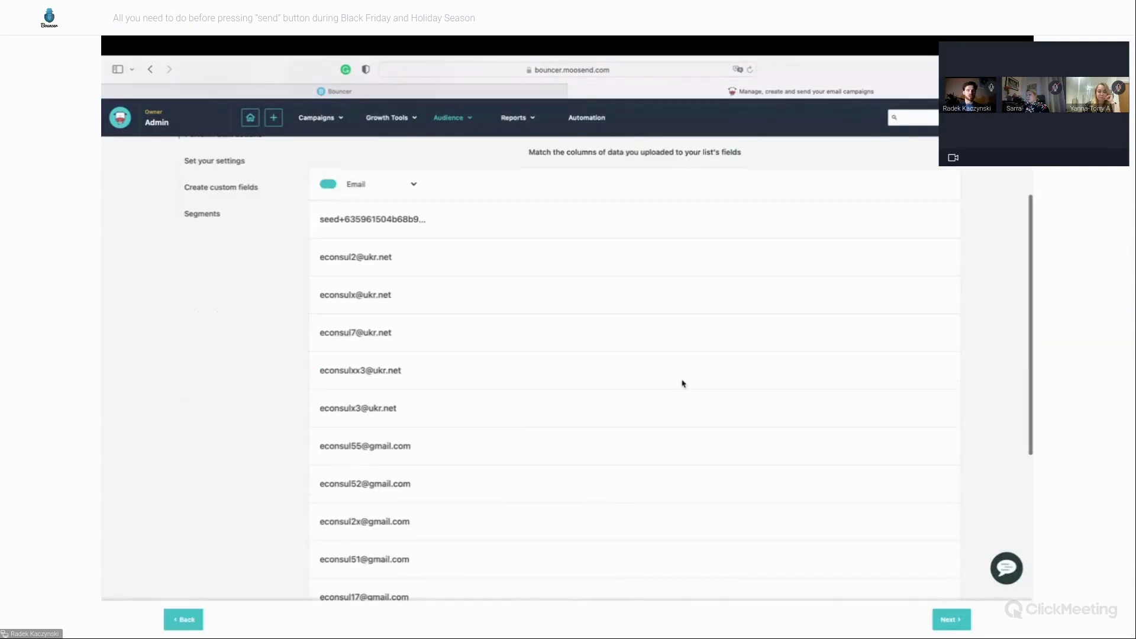
pyautogui.scroll(1, 683, 382)
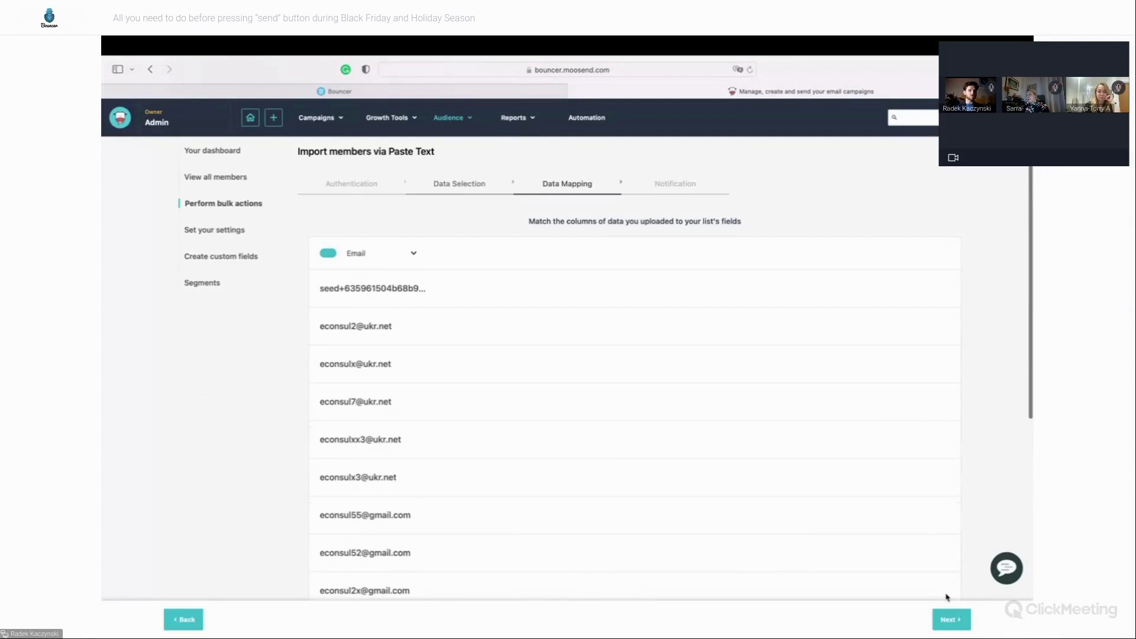
pyautogui.click(950, 618)
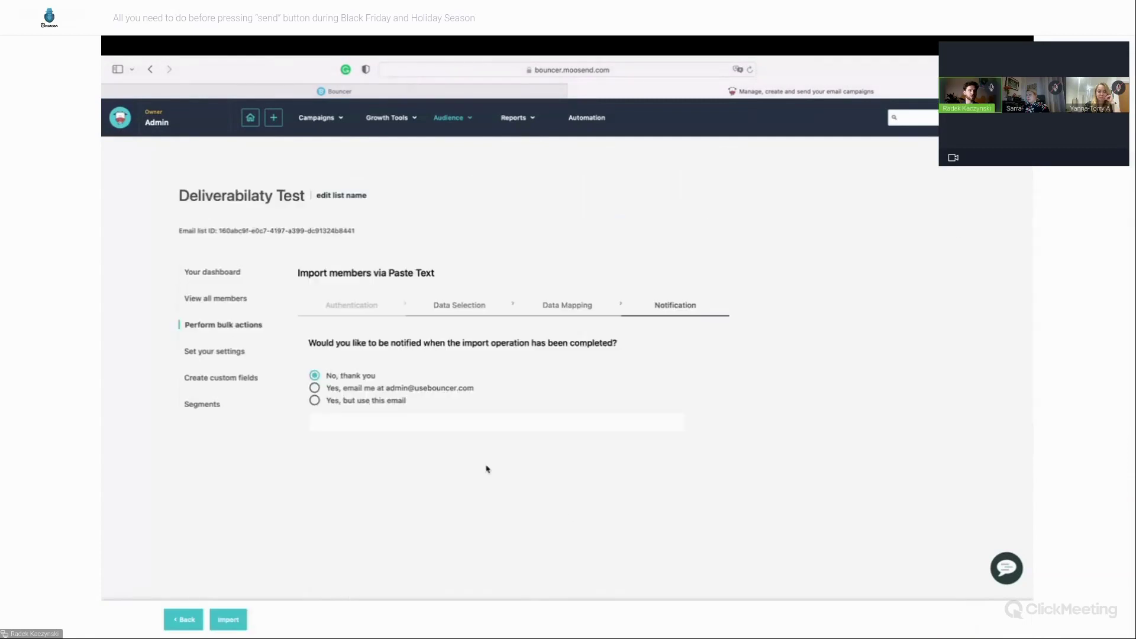
pyautogui.click(228, 620)
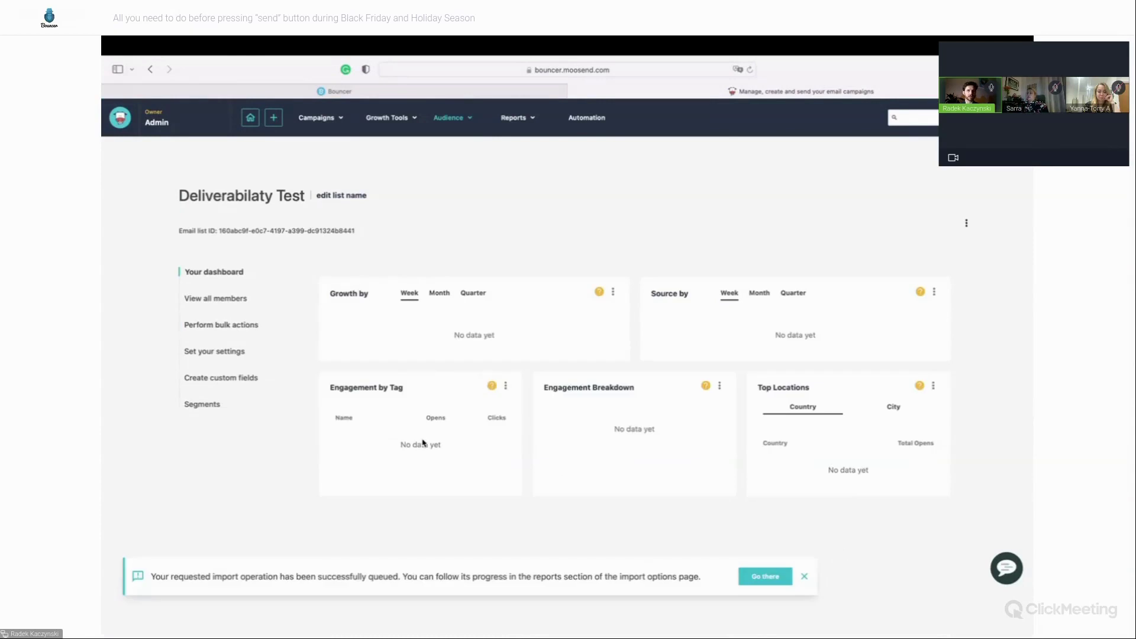
# Step: Look for the import's progress in the list's bulk actions, and return to the list dashboard
pyautogui.click(752, 583)
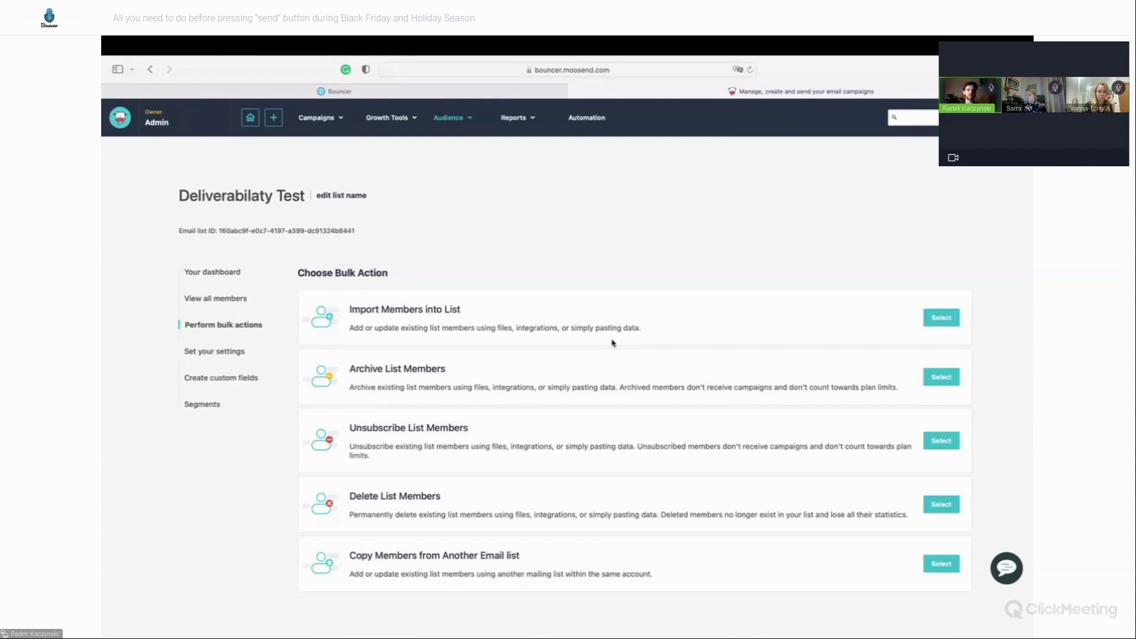
pyautogui.click(941, 318)
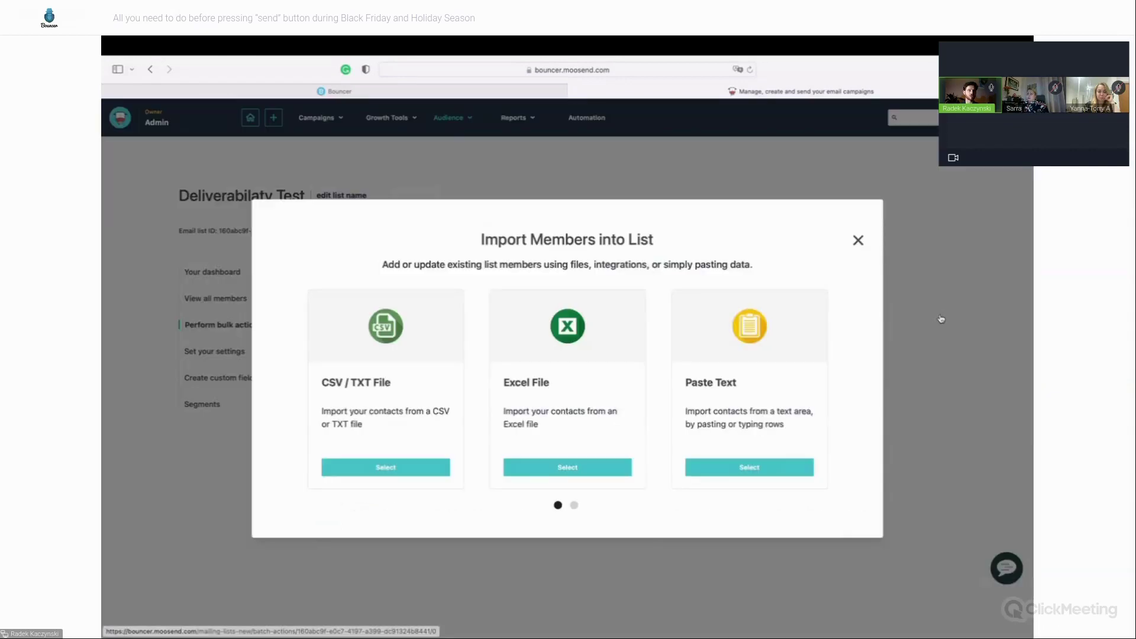
pyautogui.click(856, 247)
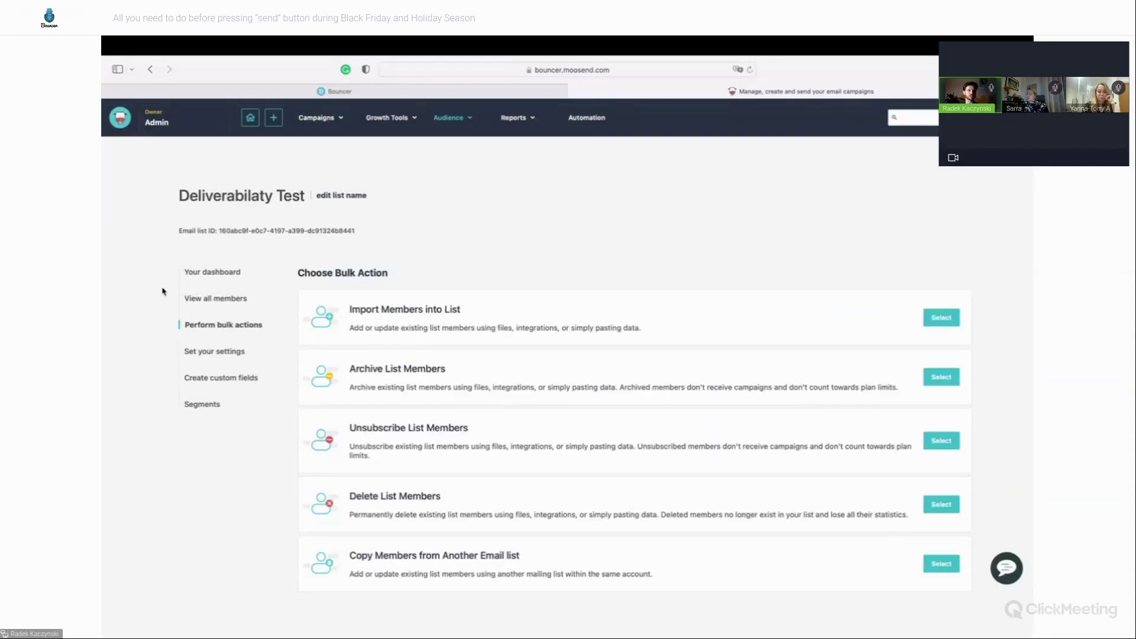
pyautogui.click(208, 273)
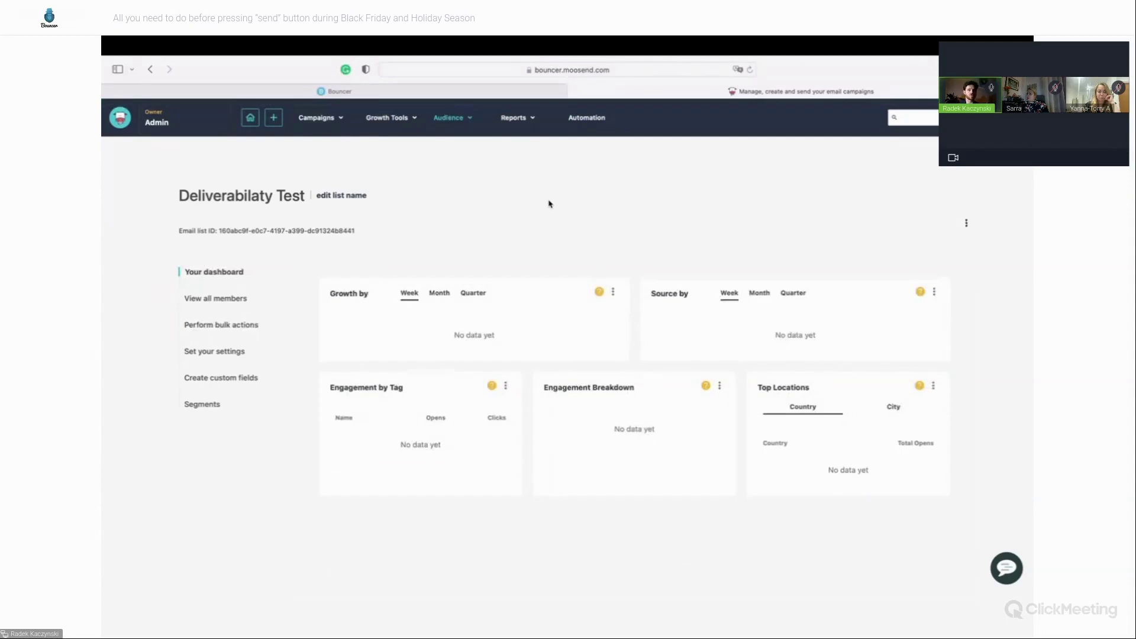
# Step: Switch back to Bouncer and highlight the instruction to send the test email within 72 hours
pyautogui.click(478, 87)
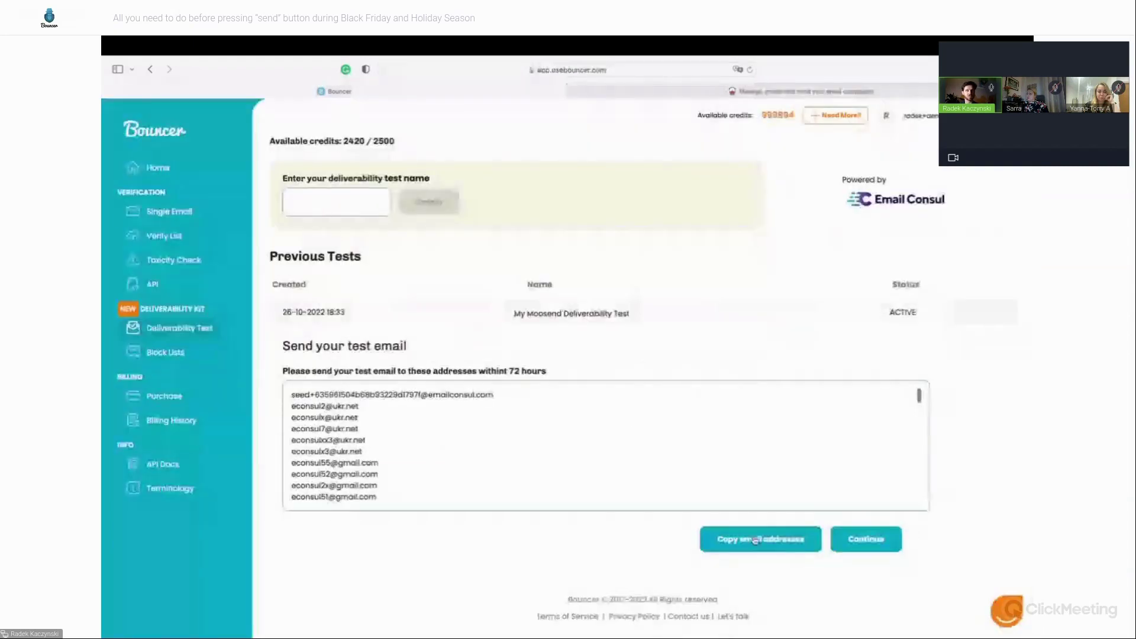
pyautogui.tripleClick(395, 372)
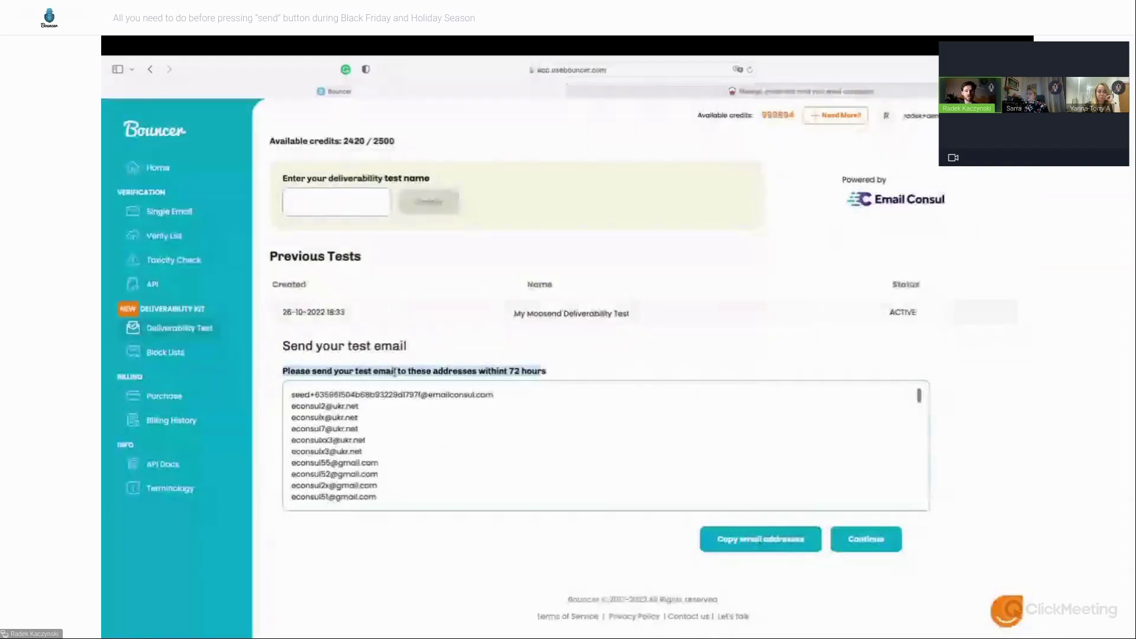
# Step: Continue to the deliverability test's results and open its full Seedlisting Report
pyautogui.click(876, 546)
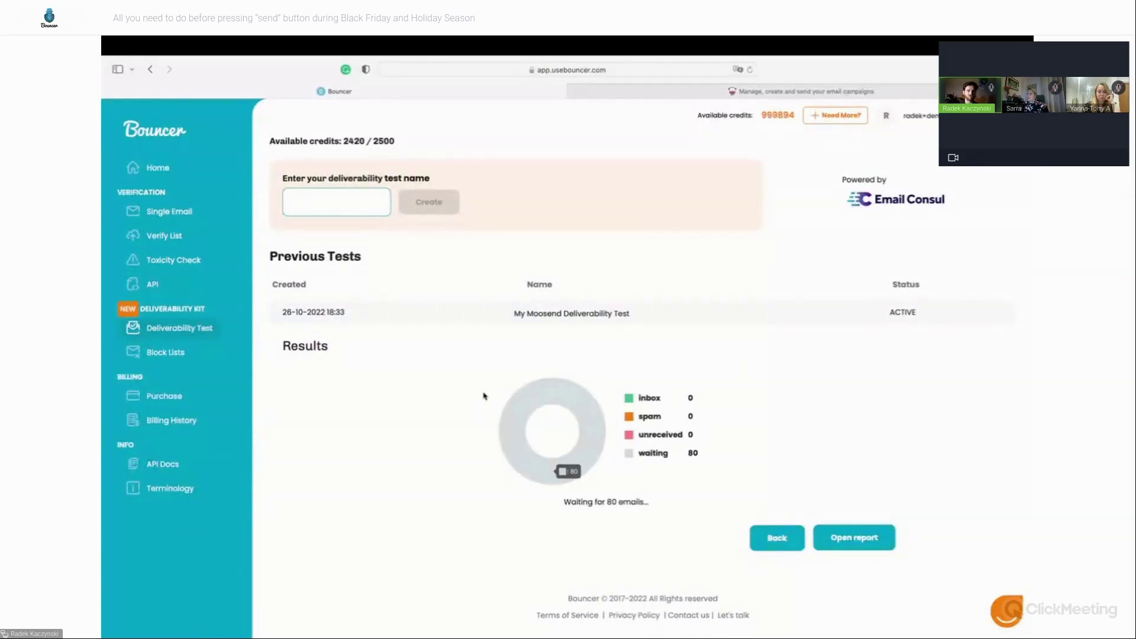
pyautogui.moveTo(573, 480)
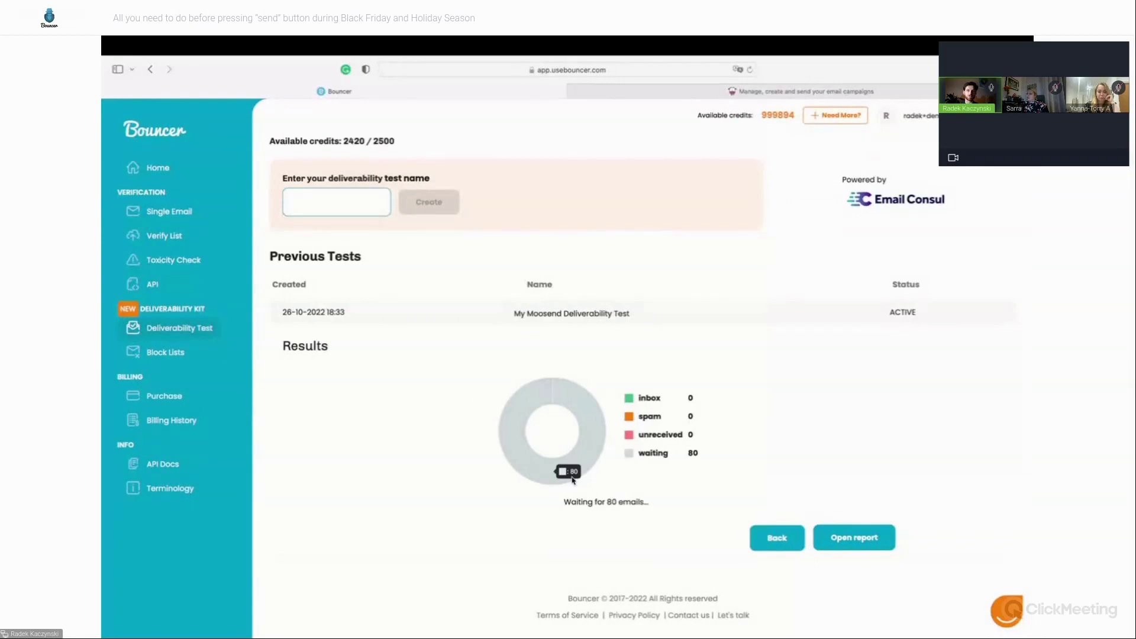
pyautogui.click(855, 539)
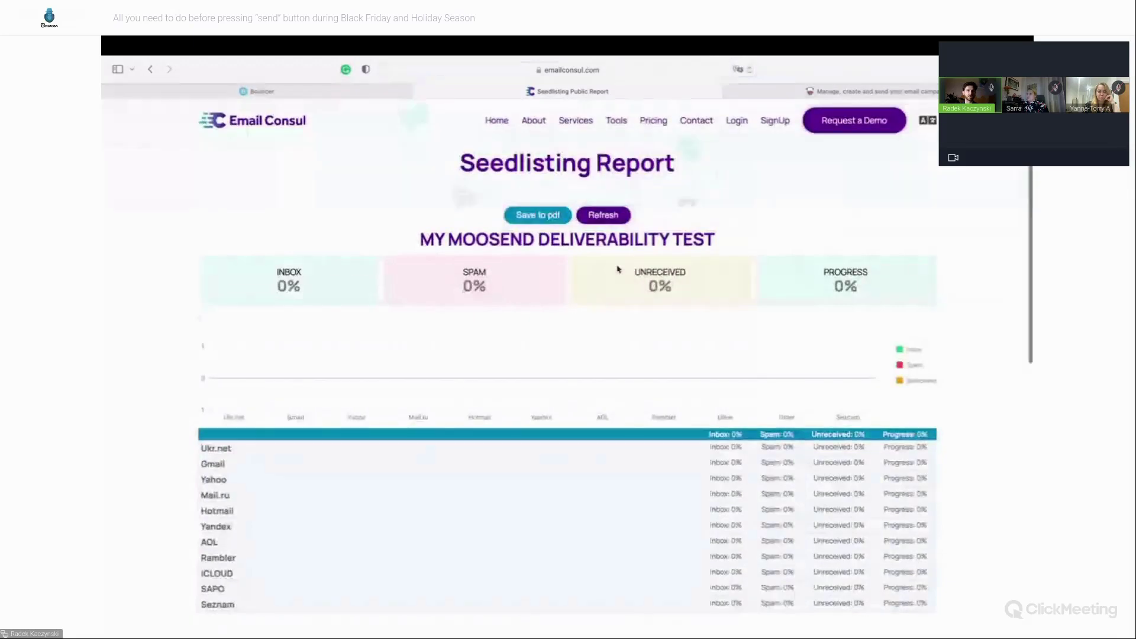
# Step: Switch back to Moosend and check the active subscriber count of the Deliverabilaty Test email list
pyautogui.hotkey('ctrl', 'Tab')
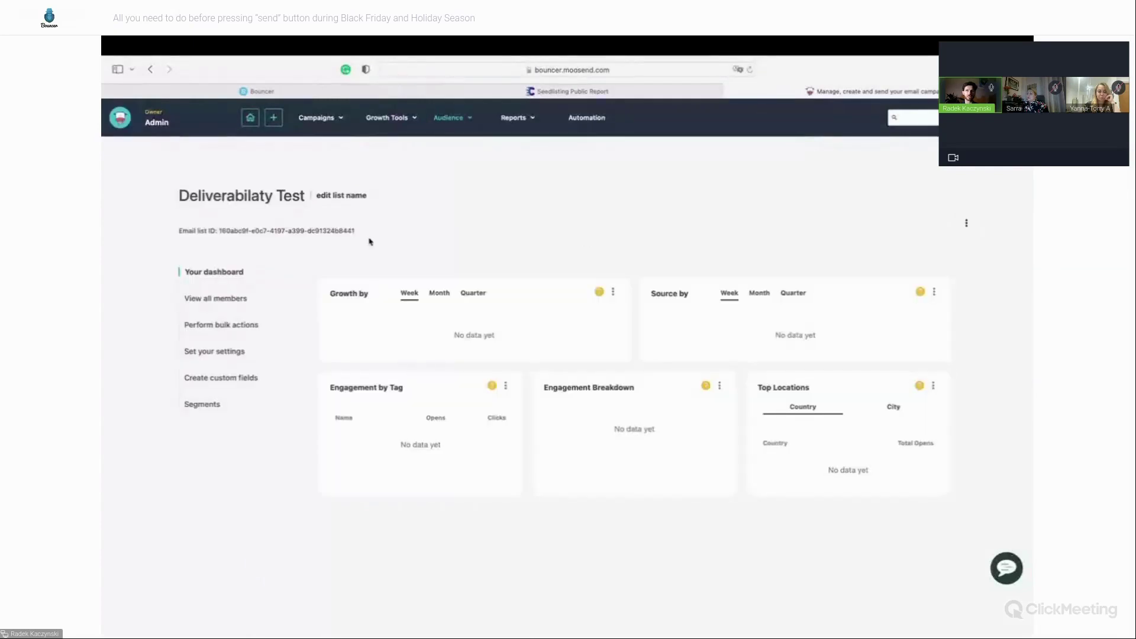
pyautogui.click(967, 224)
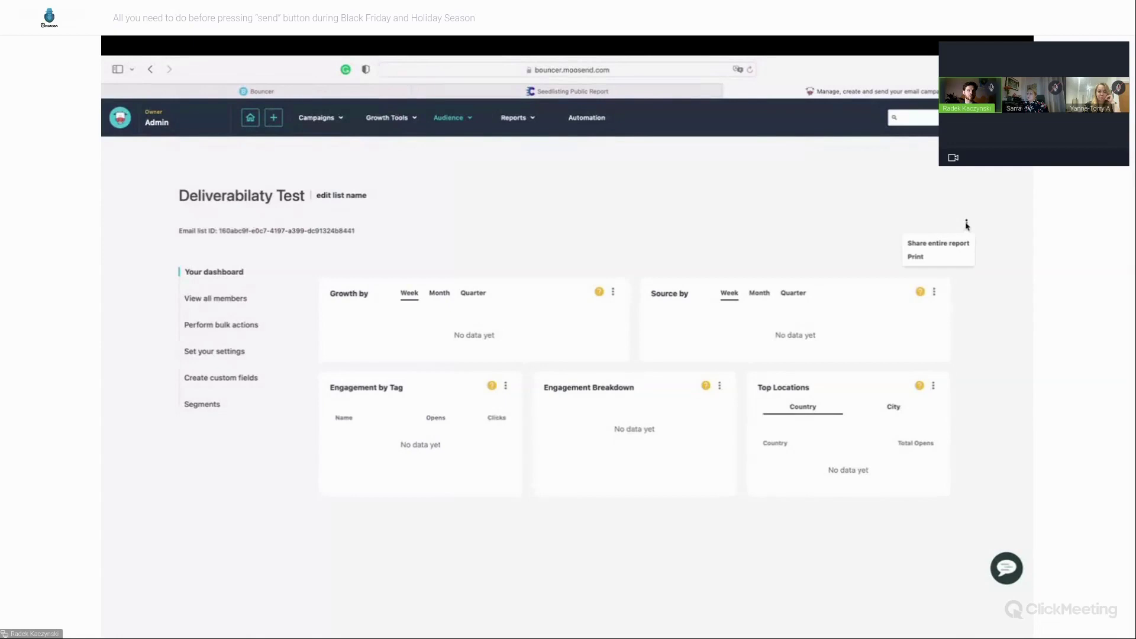
pyautogui.click(449, 145)
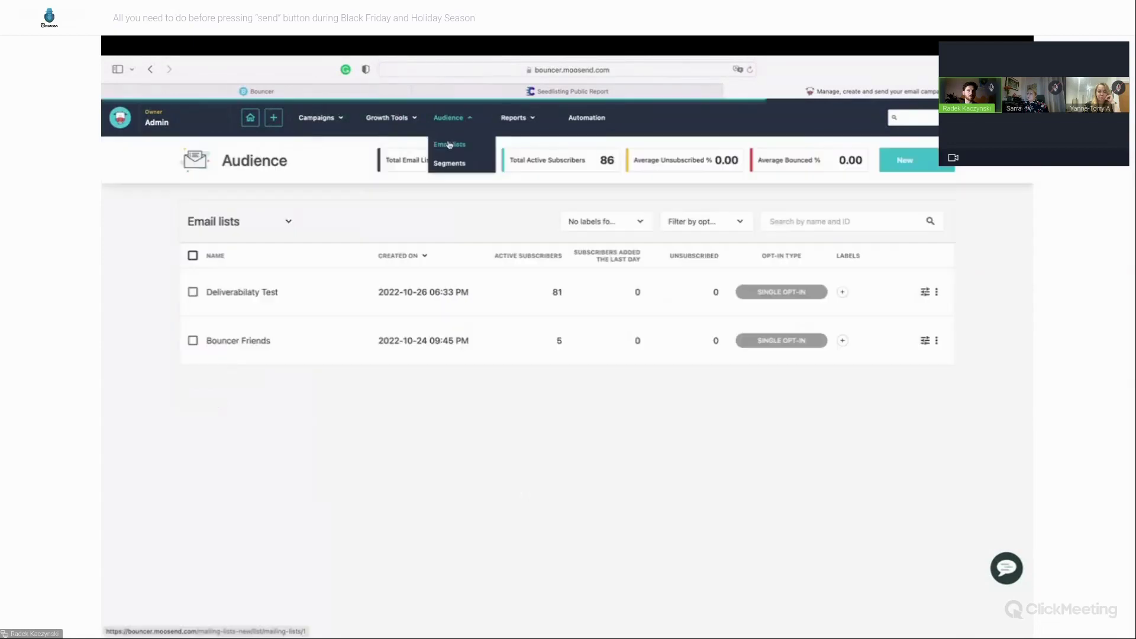
pyautogui.doubleClick(561, 294)
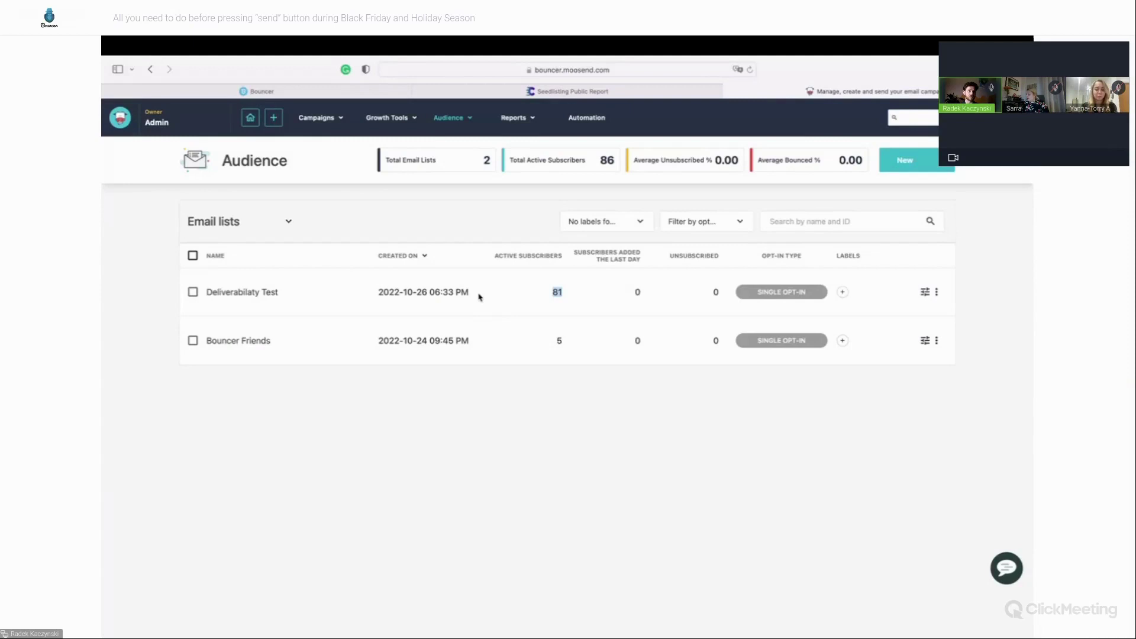
# Step: Create a new regular campaign and set its campaign type to Plain Text
pyautogui.click(341, 118)
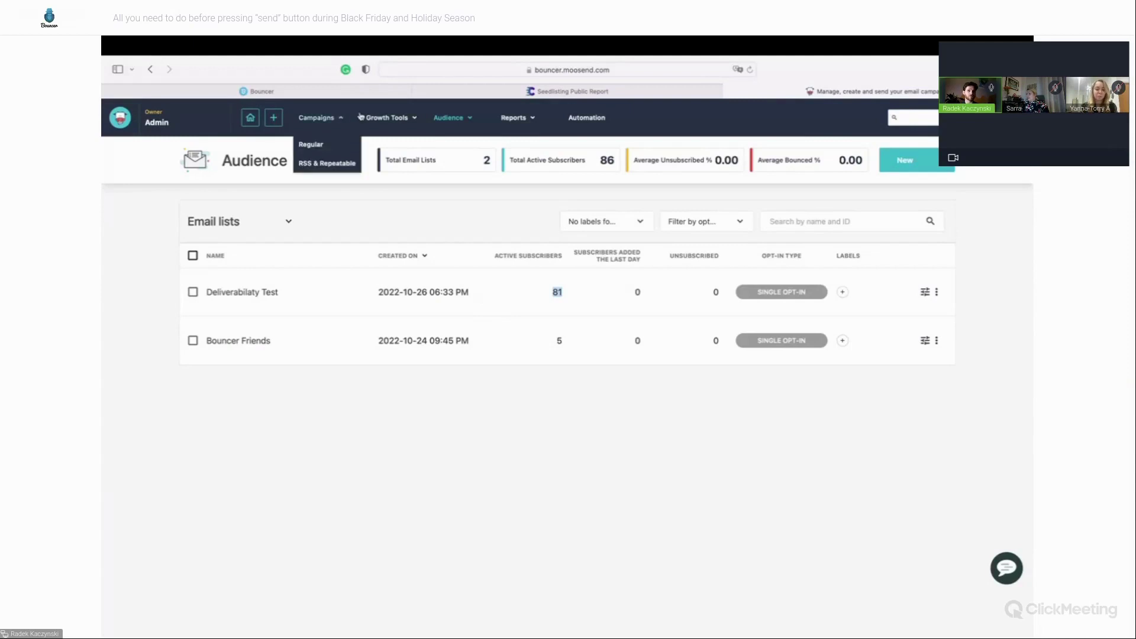
pyautogui.click(310, 145)
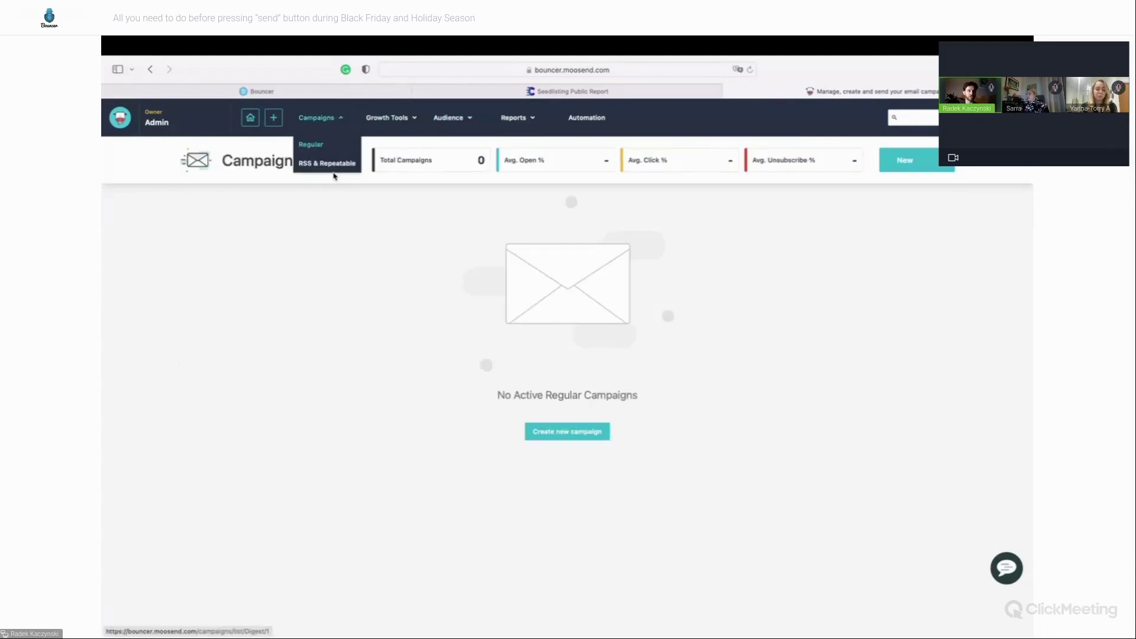
pyautogui.click(571, 434)
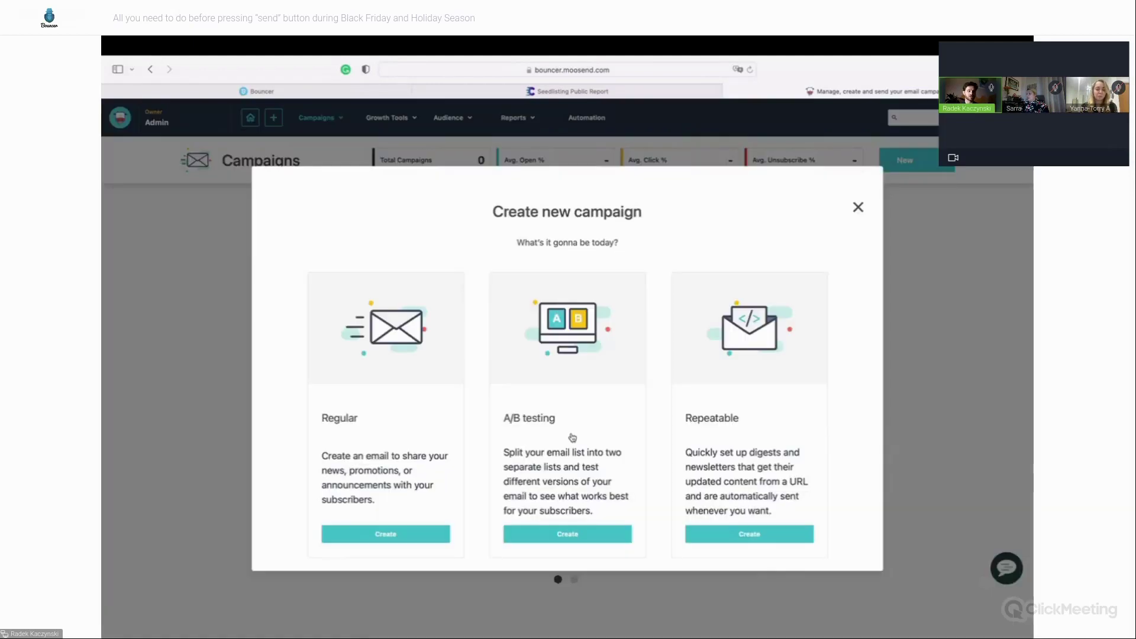
pyautogui.click(388, 534)
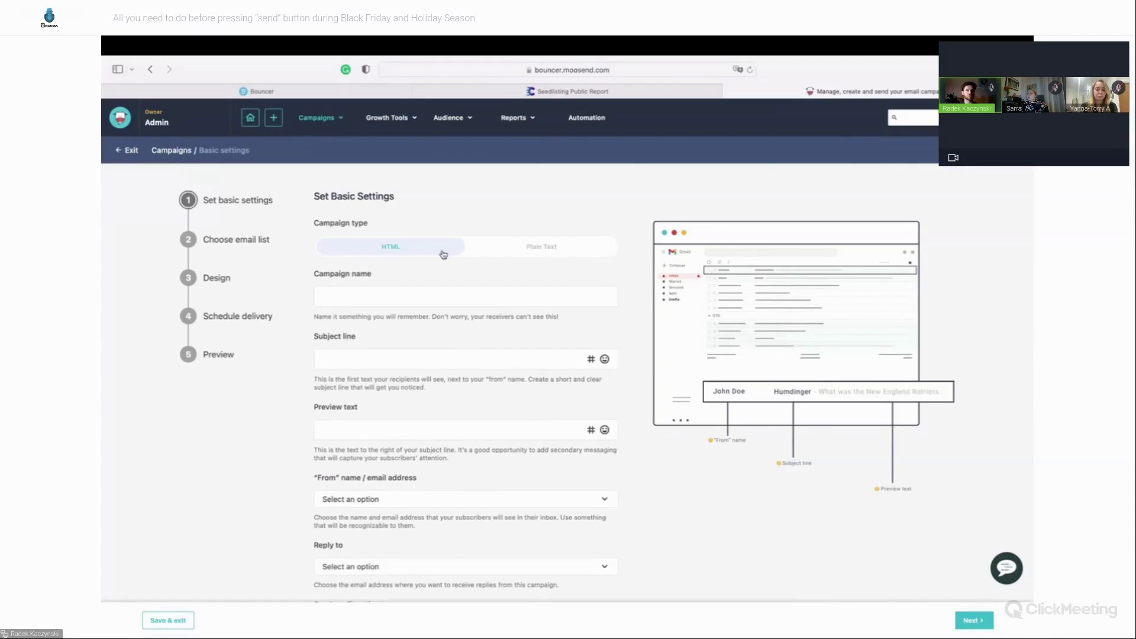
pyautogui.click(556, 248)
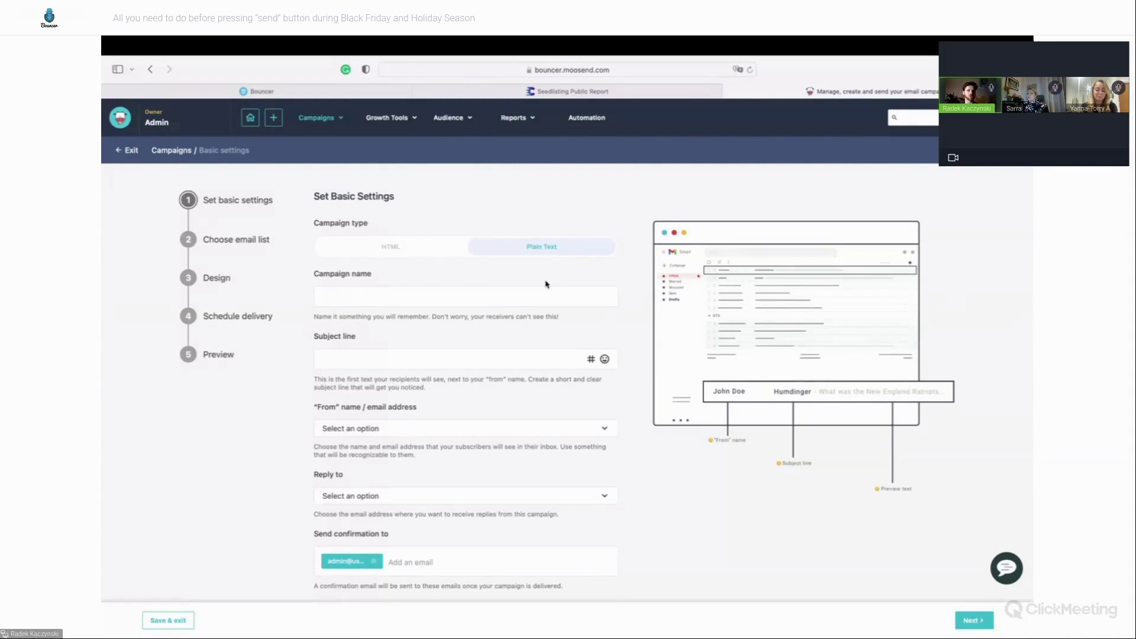
# Step: Name the campaign "BlackFriday" and set its subject line to "It's how we roll for BlackFriday"
pyautogui.click(508, 297)
pyautogui.write('BlackFriday')
pyautogui.click(385, 359)
pyautogui.write("It's how ")
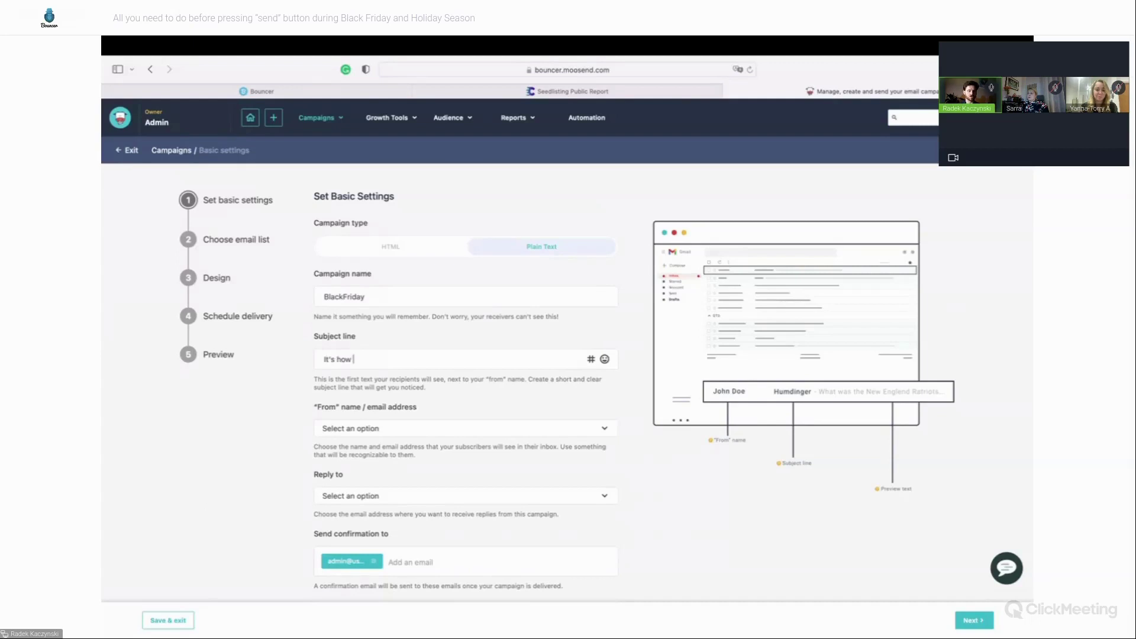
pyautogui.write('we roll for BlackFriday')
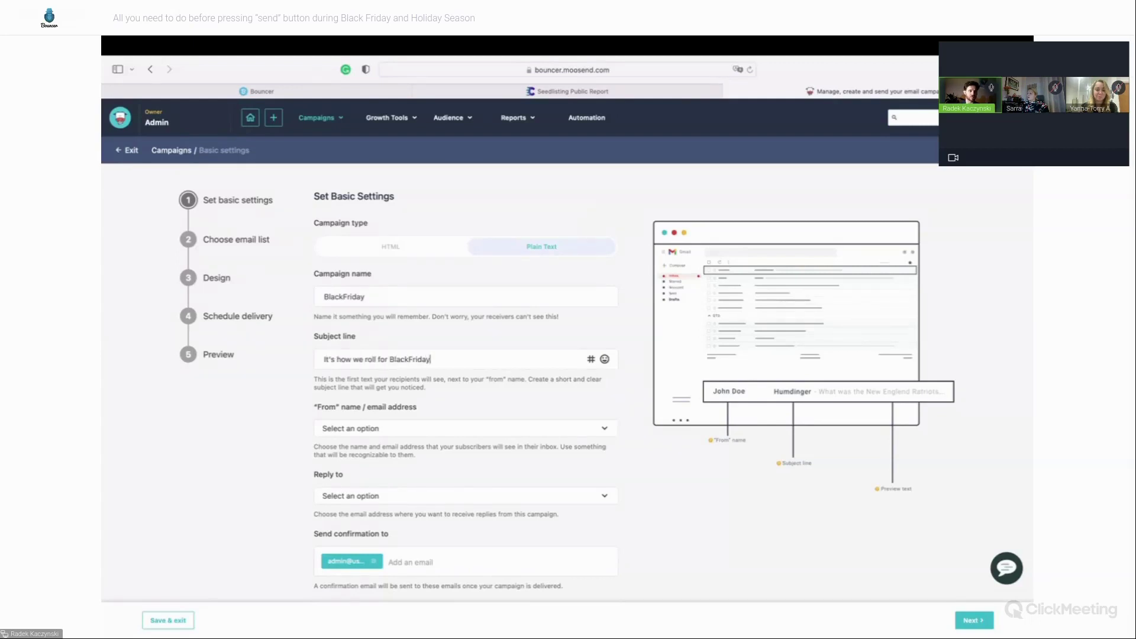
# Step: Choose the Admin address as both the campaign's sender and its reply-to, and review the tracking options
pyautogui.click(357, 427)
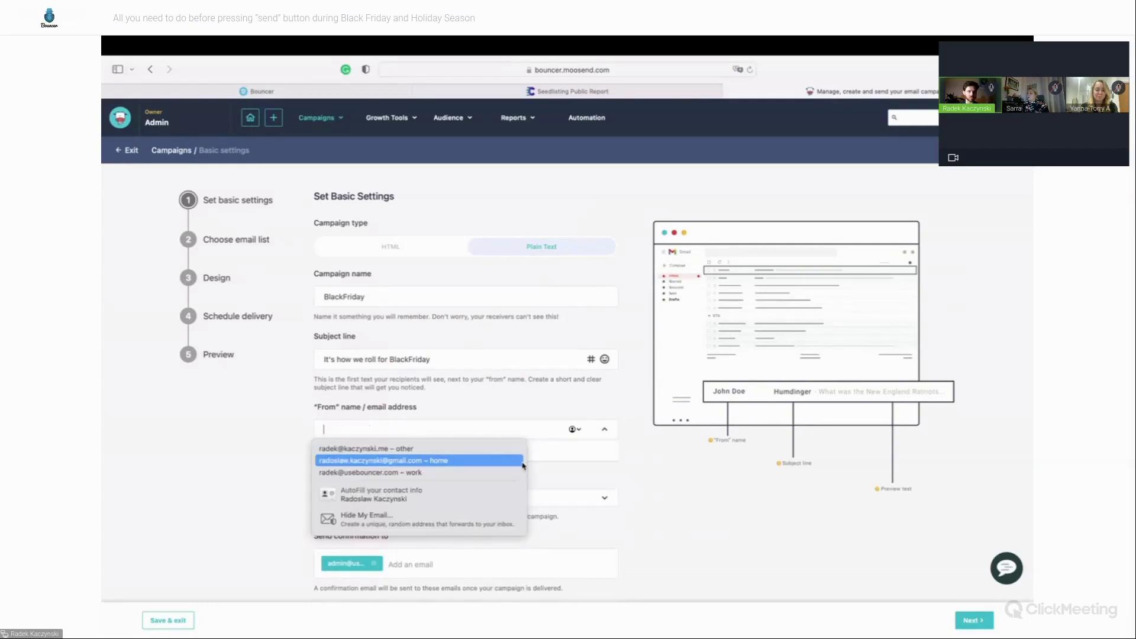
pyautogui.click(587, 488)
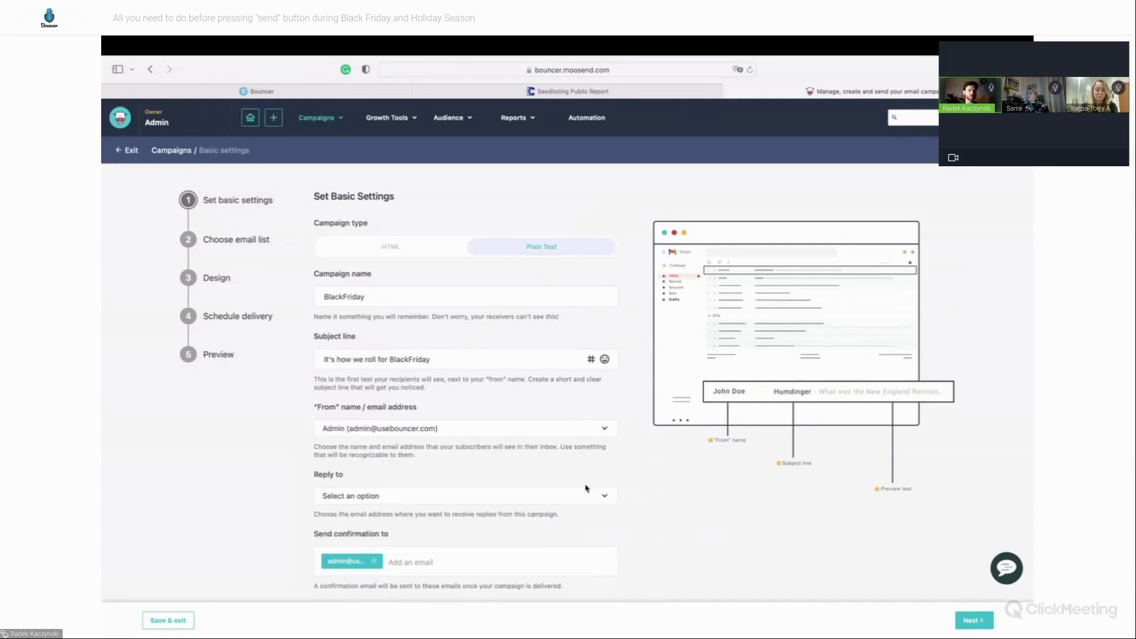
pyautogui.click(587, 494)
pyautogui.click(591, 519)
pyautogui.scroll(-4, 474, 460)
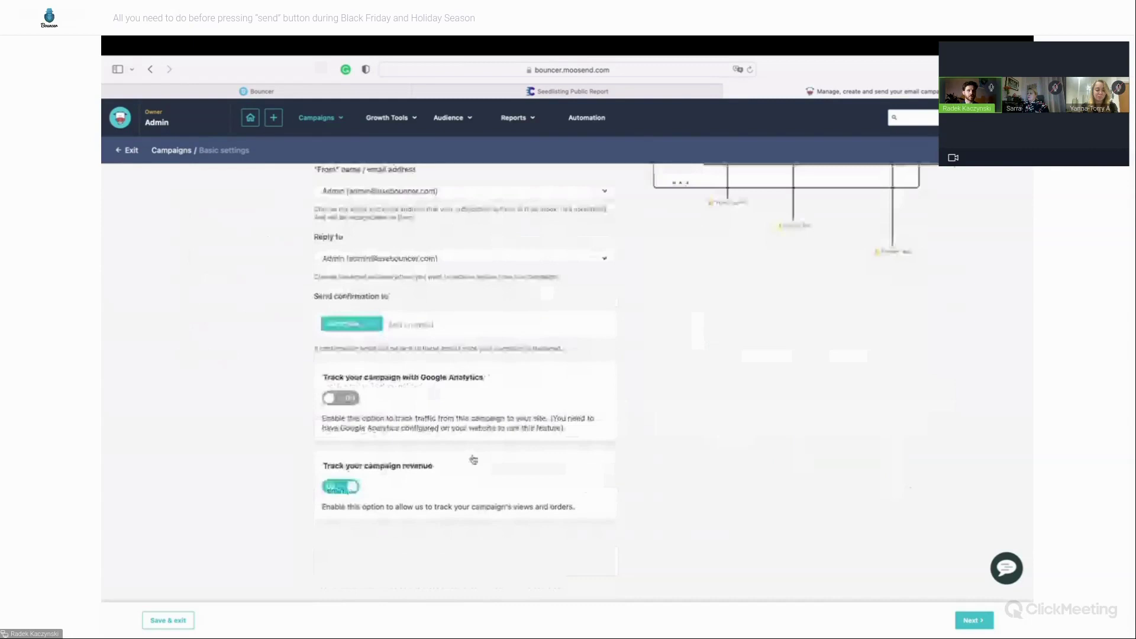
pyautogui.scroll(1, 462, 466)
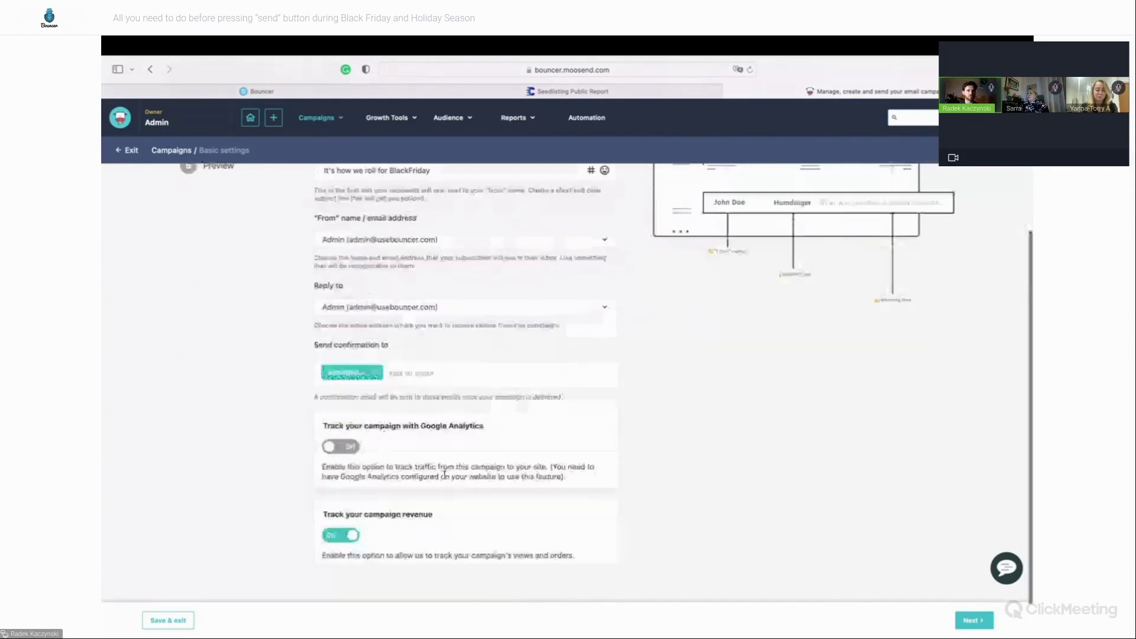
# Step: Choose the Deliverabilaty Test email list as the campaign's recipients and proceed to the design stage
pyautogui.click(974, 620)
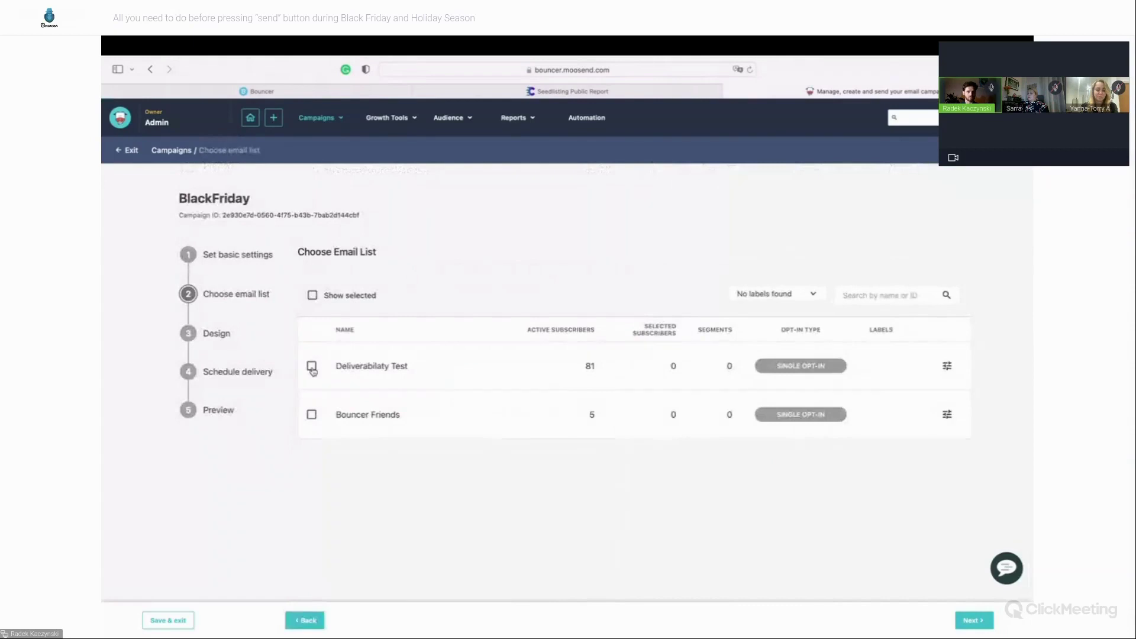
pyautogui.click(312, 367)
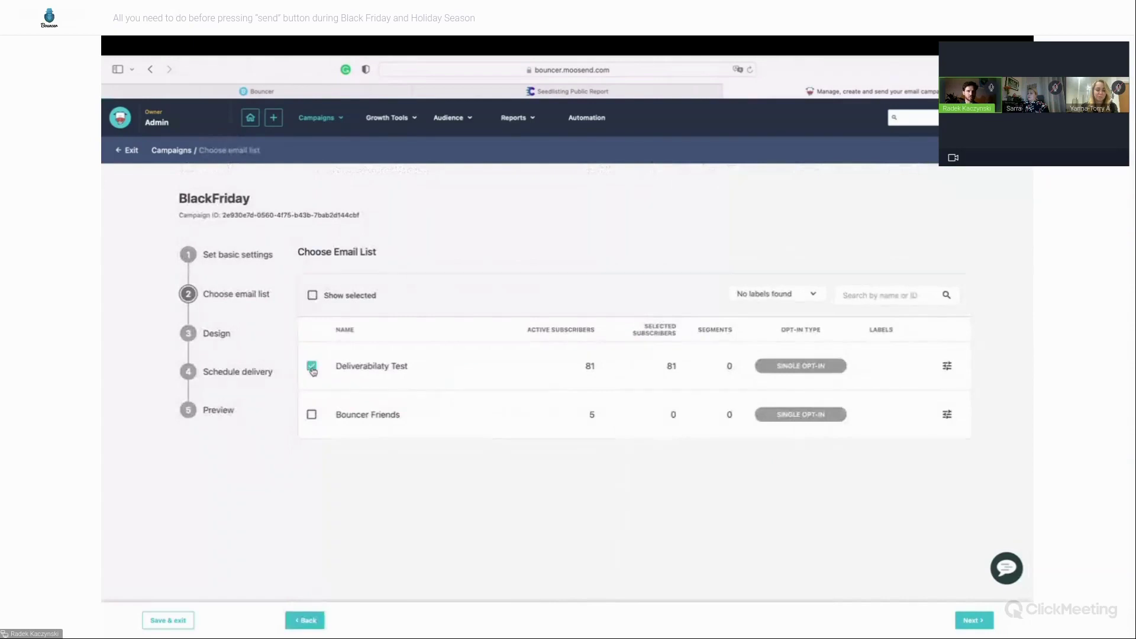
pyautogui.click(973, 621)
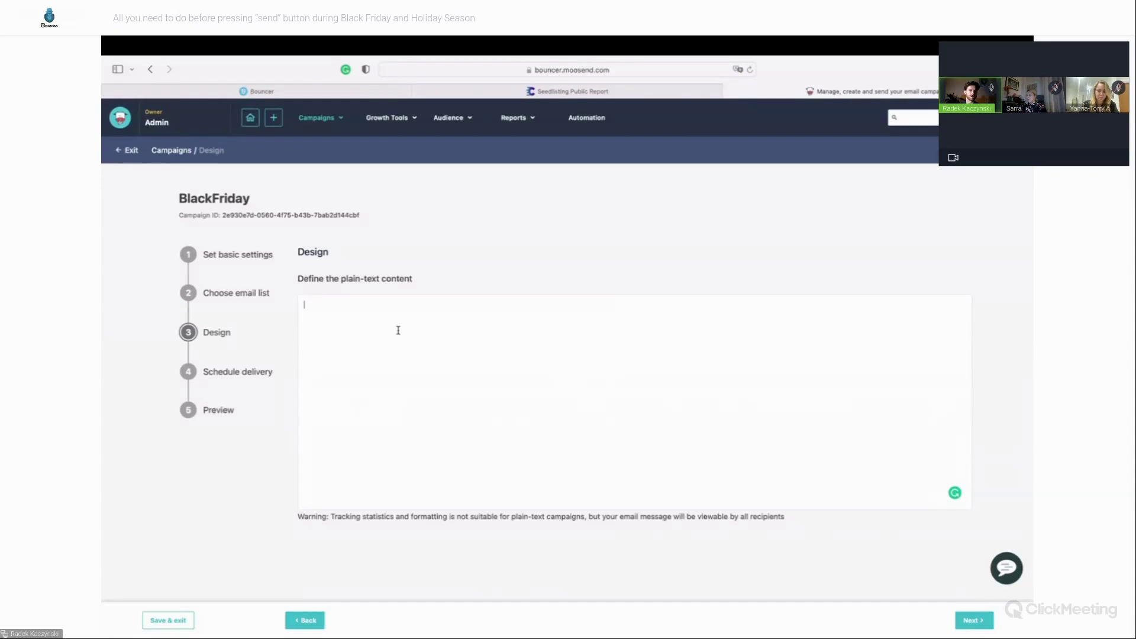
# Step: Write the body "Hello, I'm so plkeased to tell you that we skipp Black Friday - we make whole November black ;)", closing with "Cheers" and sender's first name
pyautogui.write('Hello,')
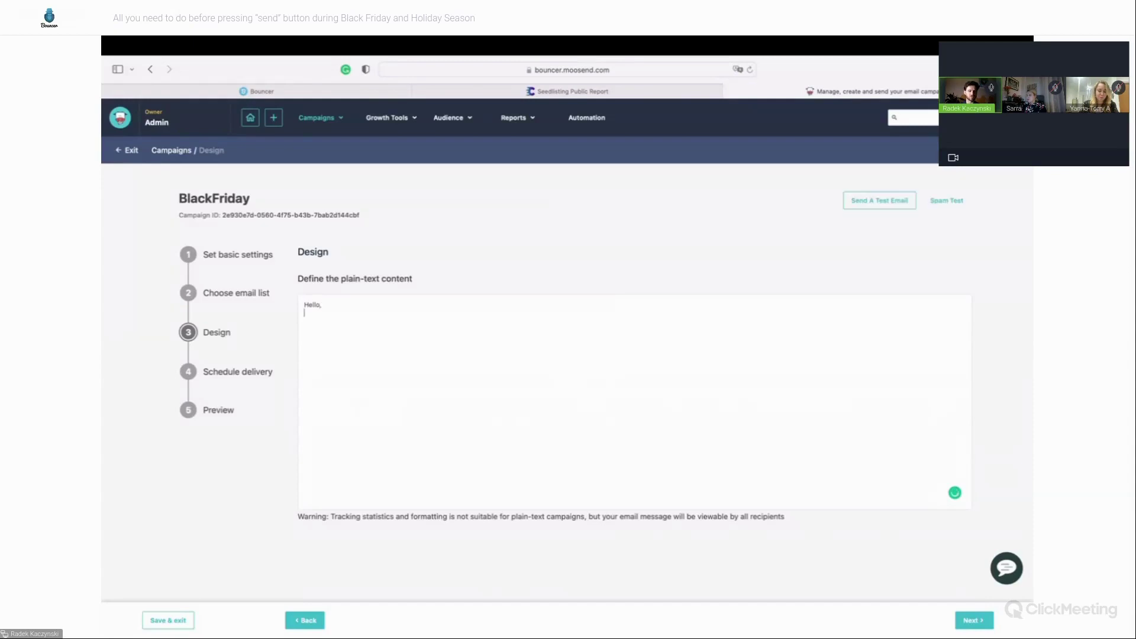
pyautogui.press('Return')
pyautogui.write("I'm so plkeased to t")
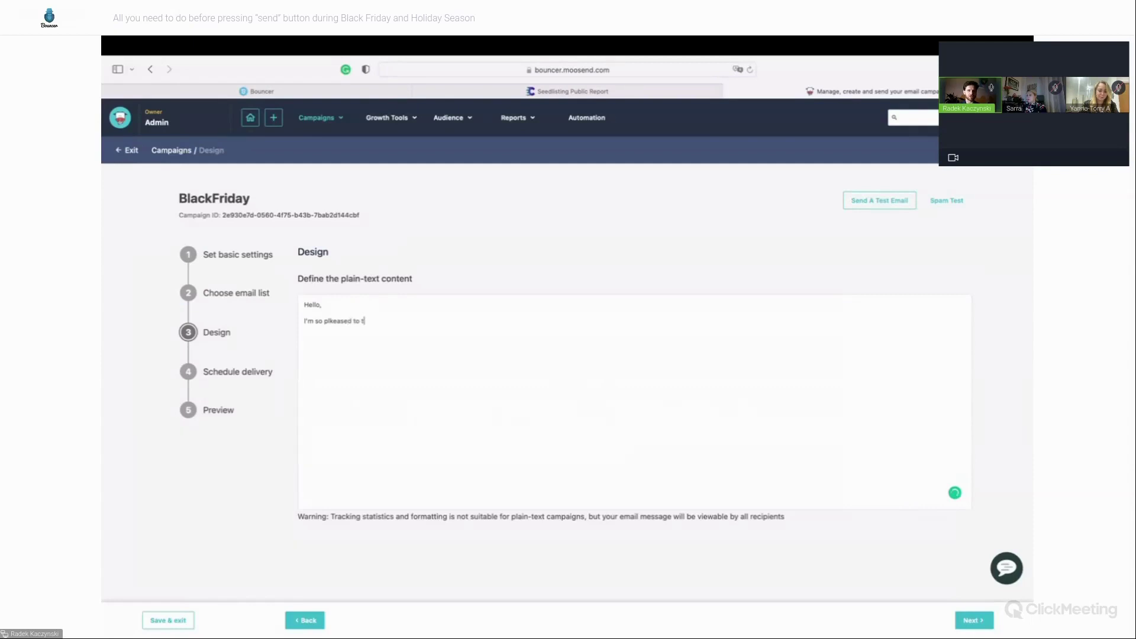
pyautogui.write('ell you that we a')
pyautogui.press('BackSpace')
pyautogui.write('skipp Black')
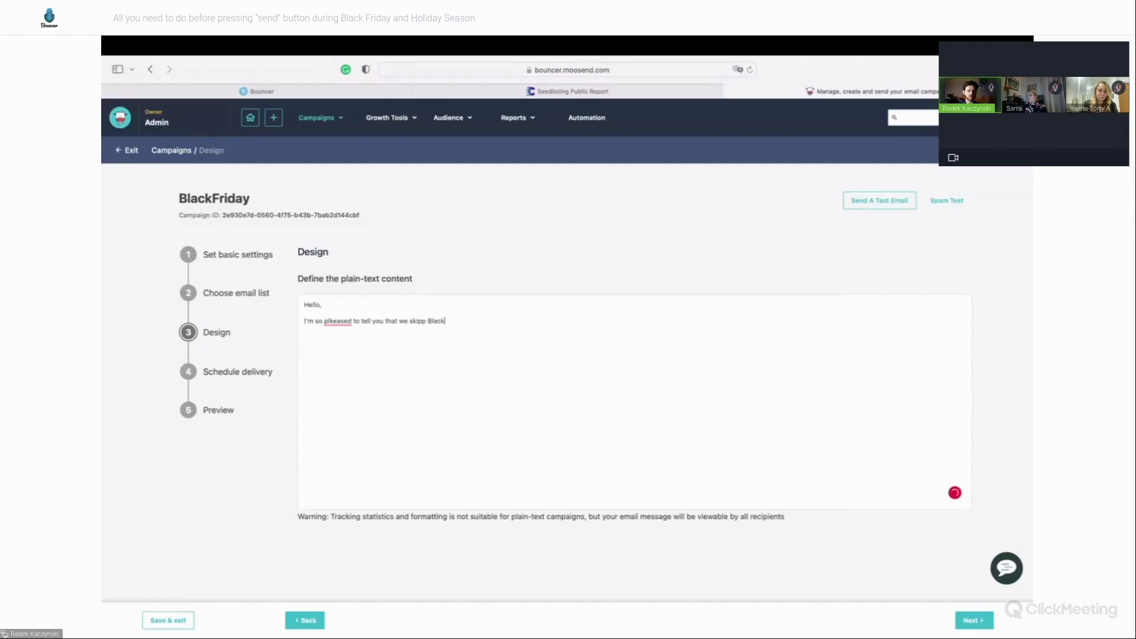
pyautogui.write(' Friday - we make whole Novermber')
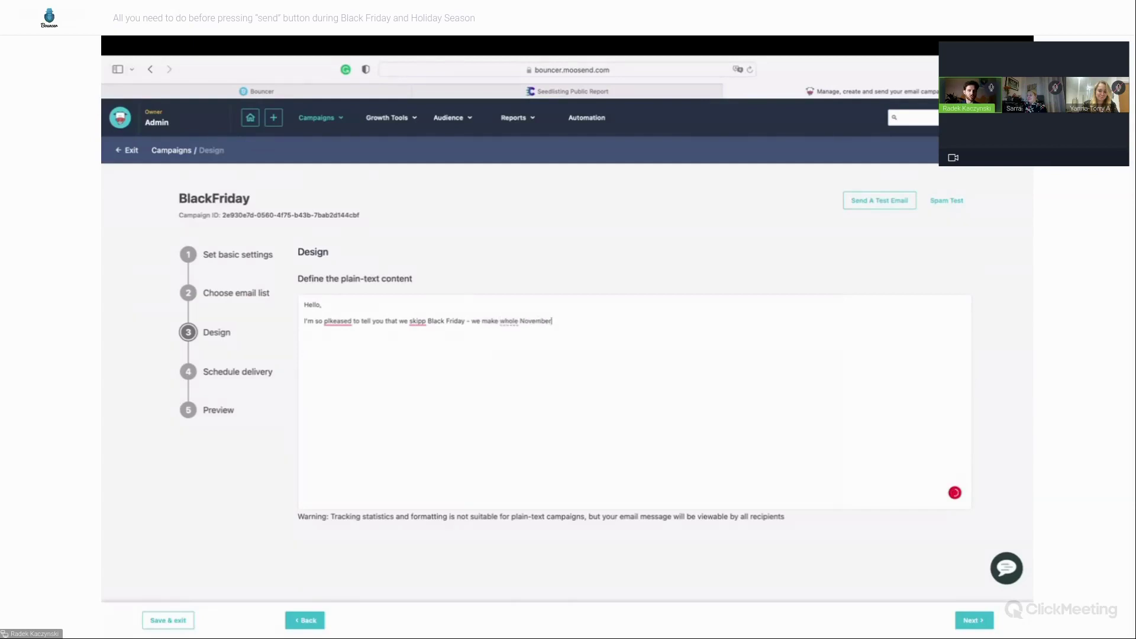
pyautogui.write(' black ;)')
pyautogui.press('Return')
pyautogui.write('Cheers')
pyautogui.press('Return')
pyautogui.write('Radek')
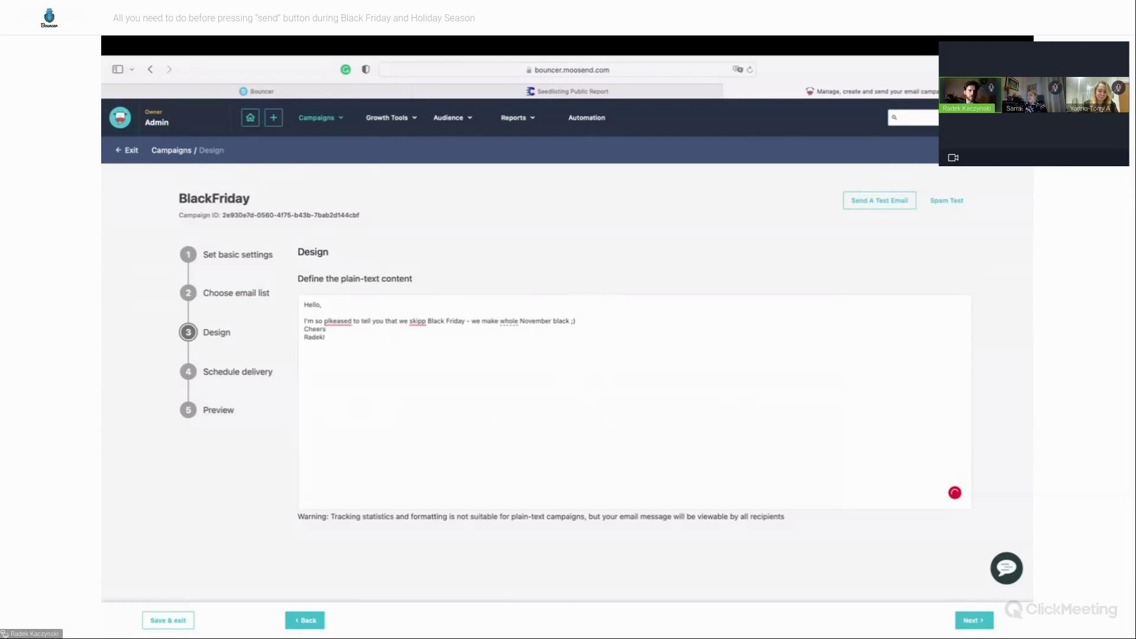
# Step: Keep the immediate delivery option, review the campaign summary through to the delivery details, and send the campaign
pyautogui.click(973, 625)
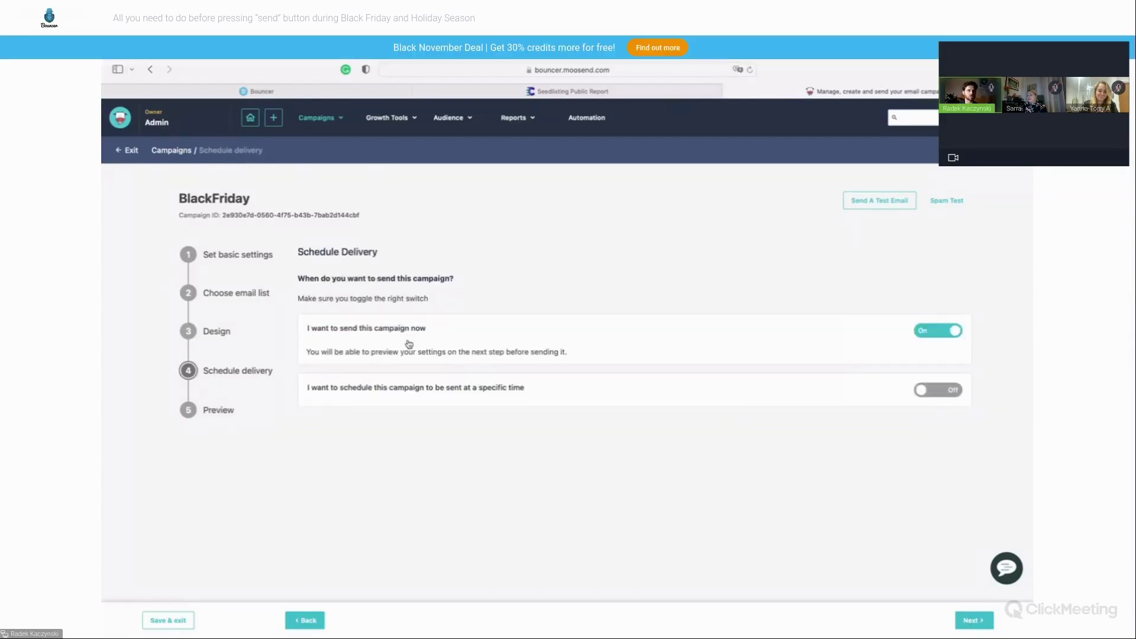
pyautogui.click(983, 621)
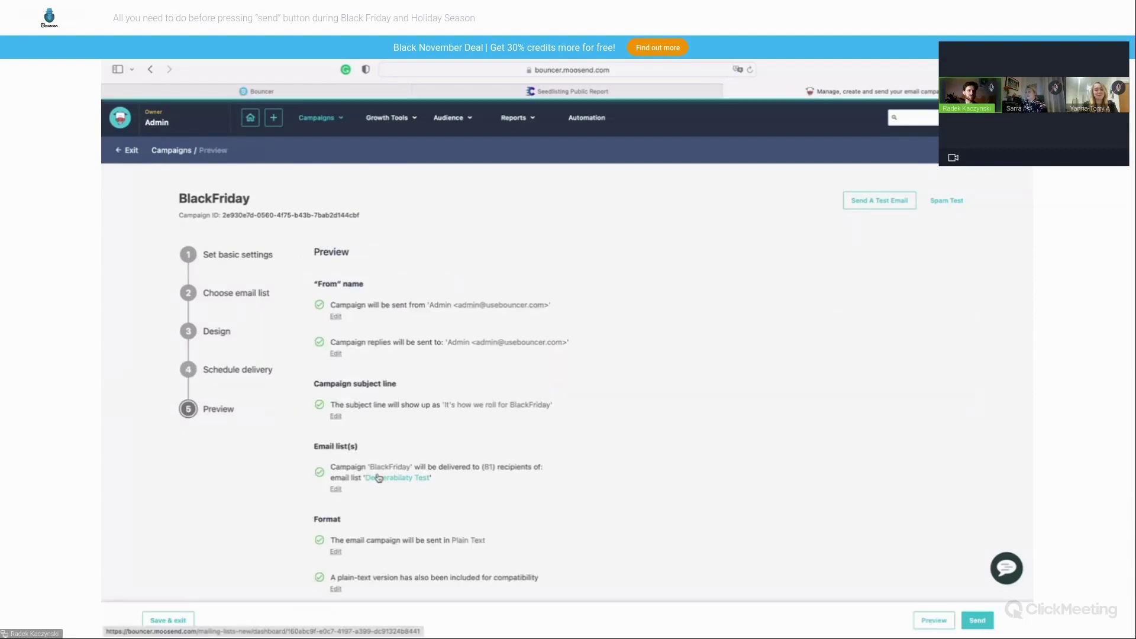
pyautogui.scroll(-3, 534, 425)
pyautogui.scroll(-2, 535, 425)
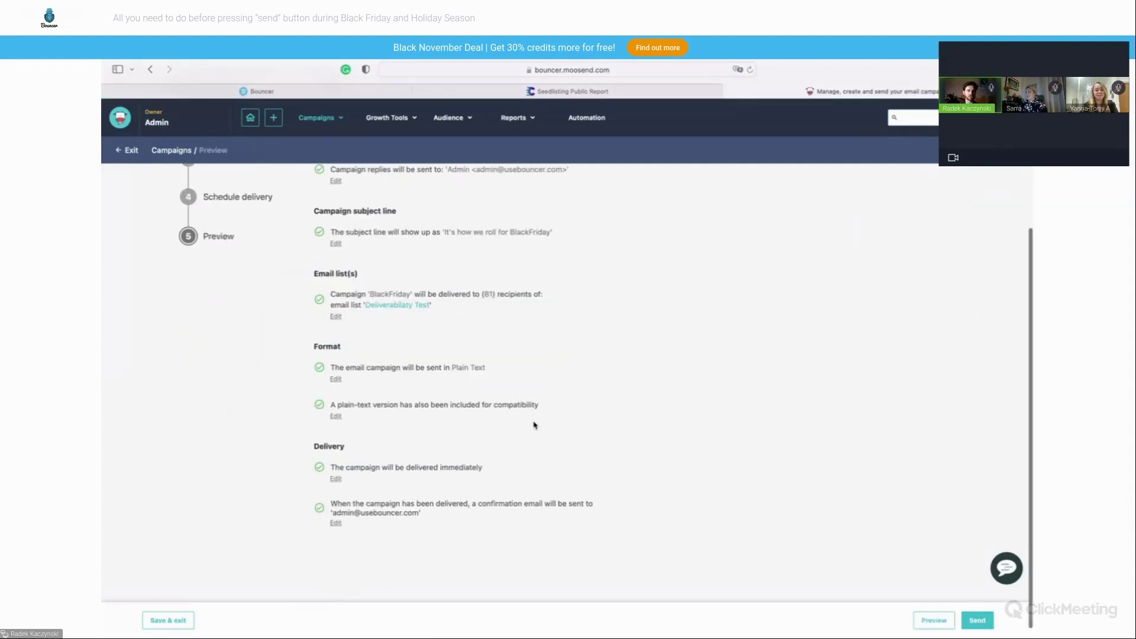
pyautogui.click(985, 621)
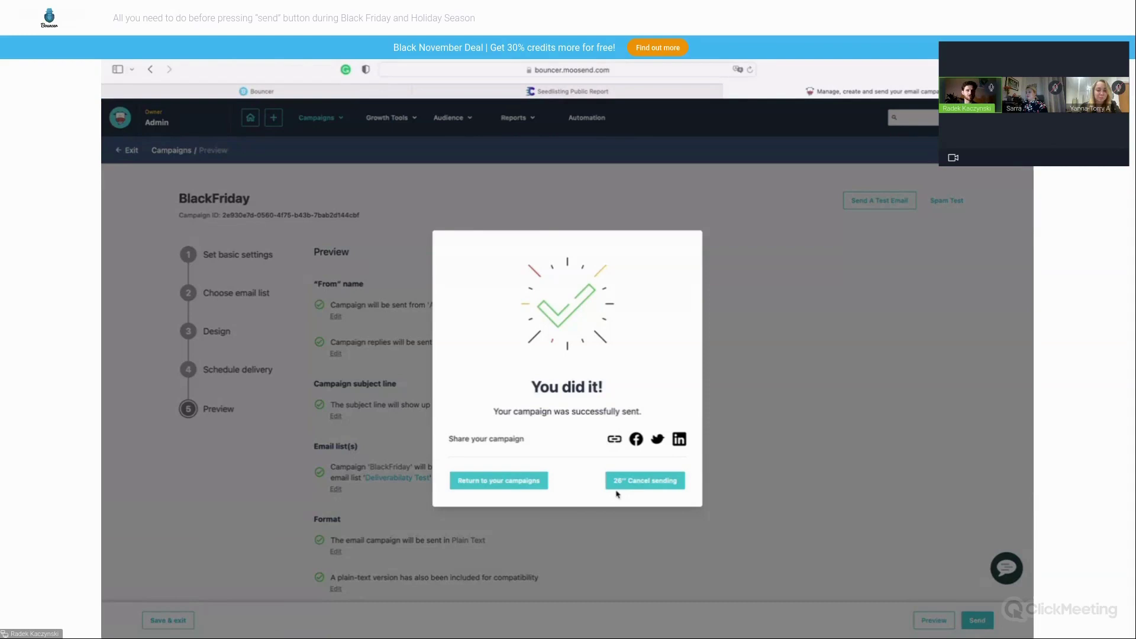
# Step: Return to the campaigns list and check the sending status of the BlackFriday campaign
pyautogui.moveTo(617, 636)
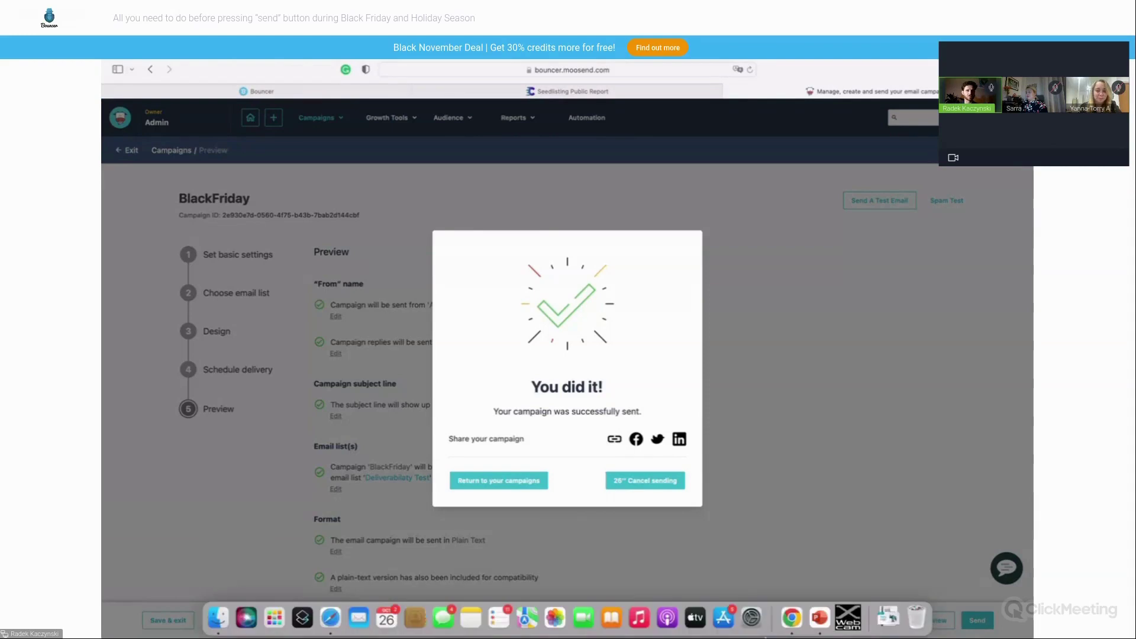
pyautogui.click(494, 482)
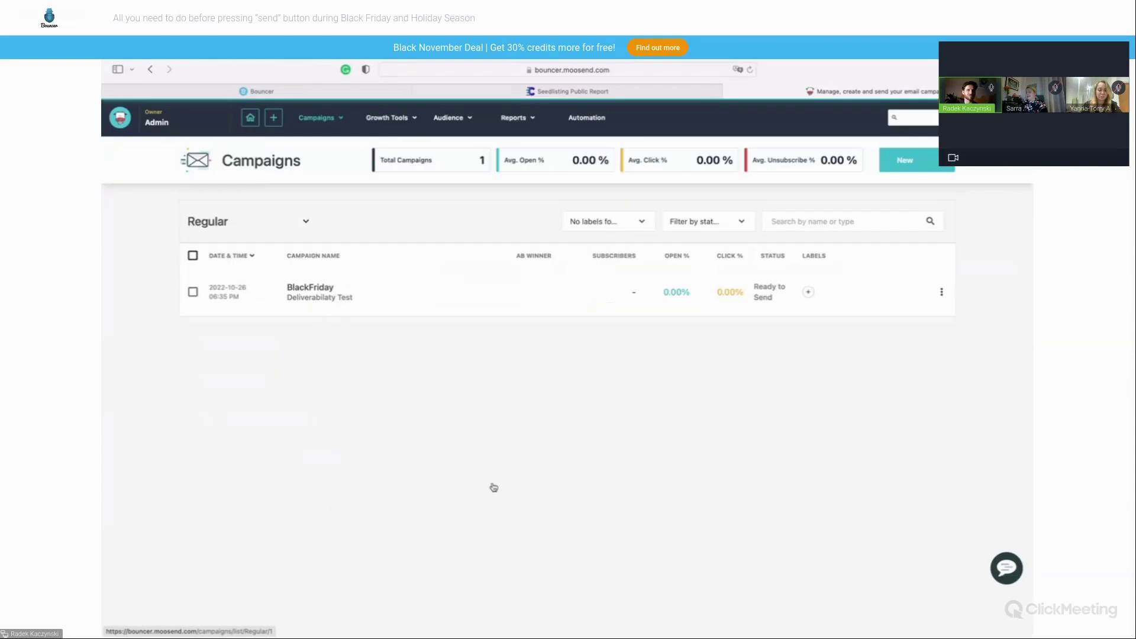
pyautogui.click(459, 292)
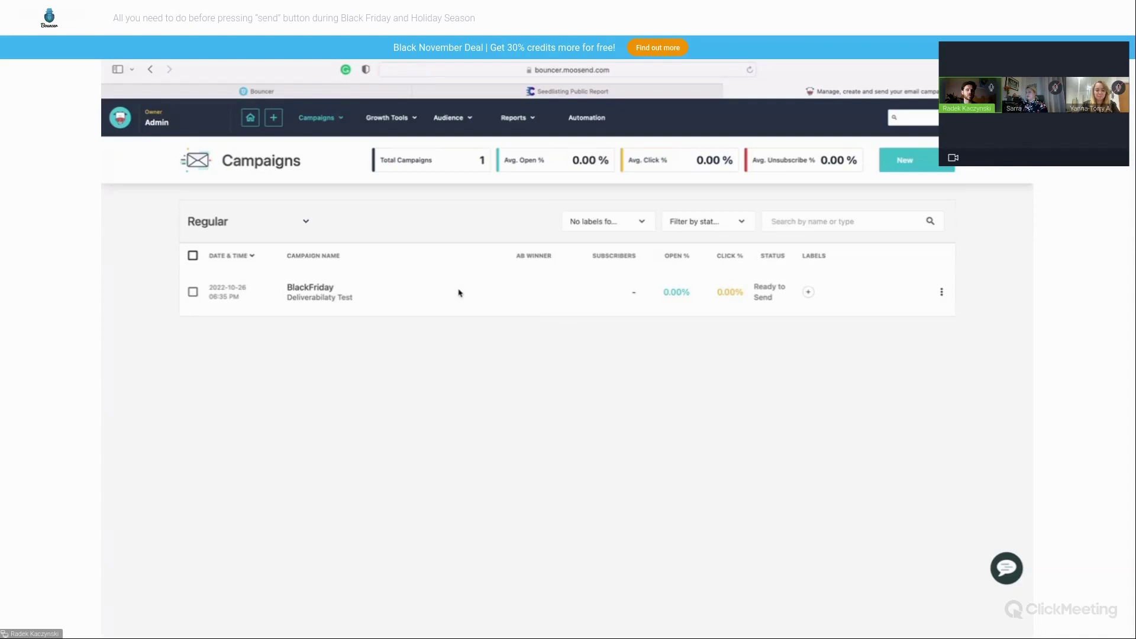
pyautogui.tripleClick(778, 289)
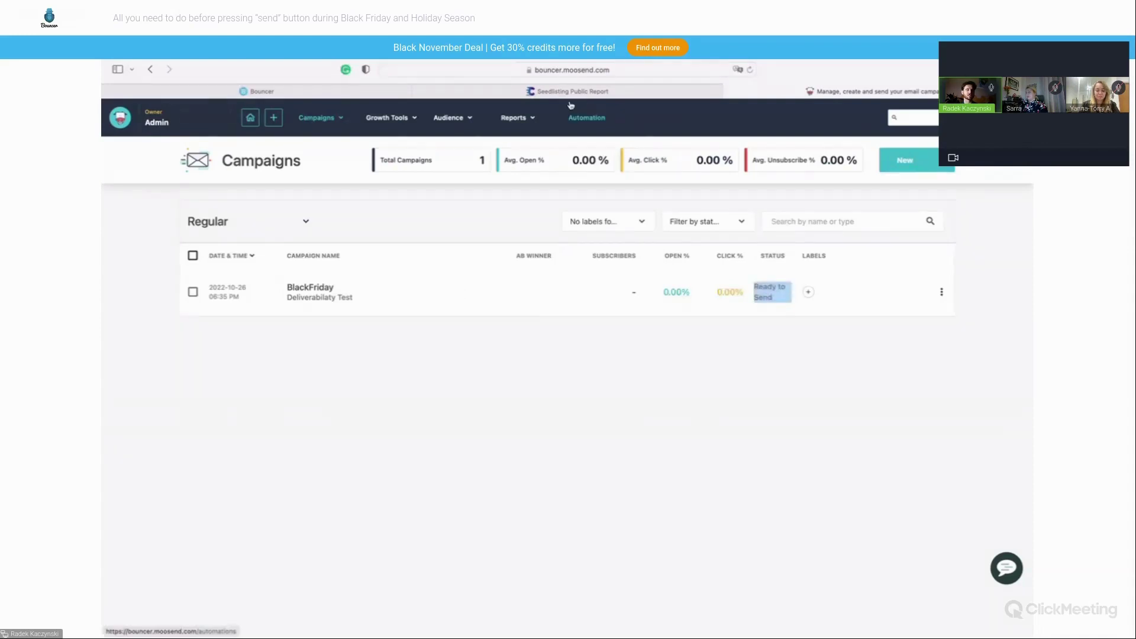
pyautogui.moveTo(583, 96)
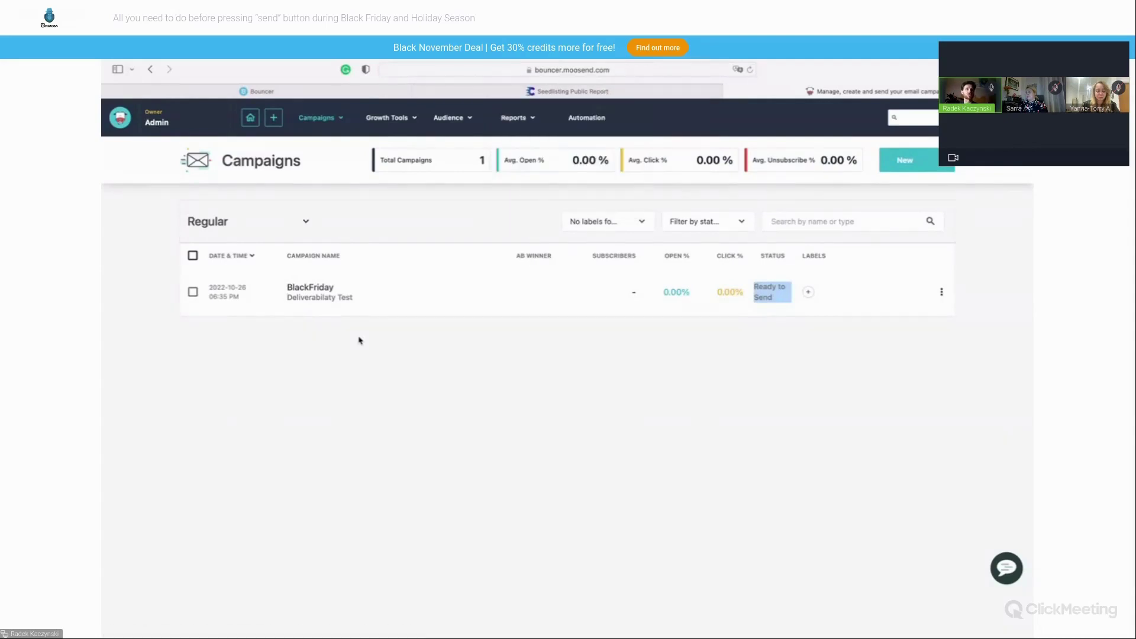
# Step: Glance at the Seedlisting Report and Bouncer's test results, and refresh the Moosend campaigns list to recheck the BlackFriday campaign's sending status
pyautogui.hotkey('ctrl', 'shift', 'Tab')
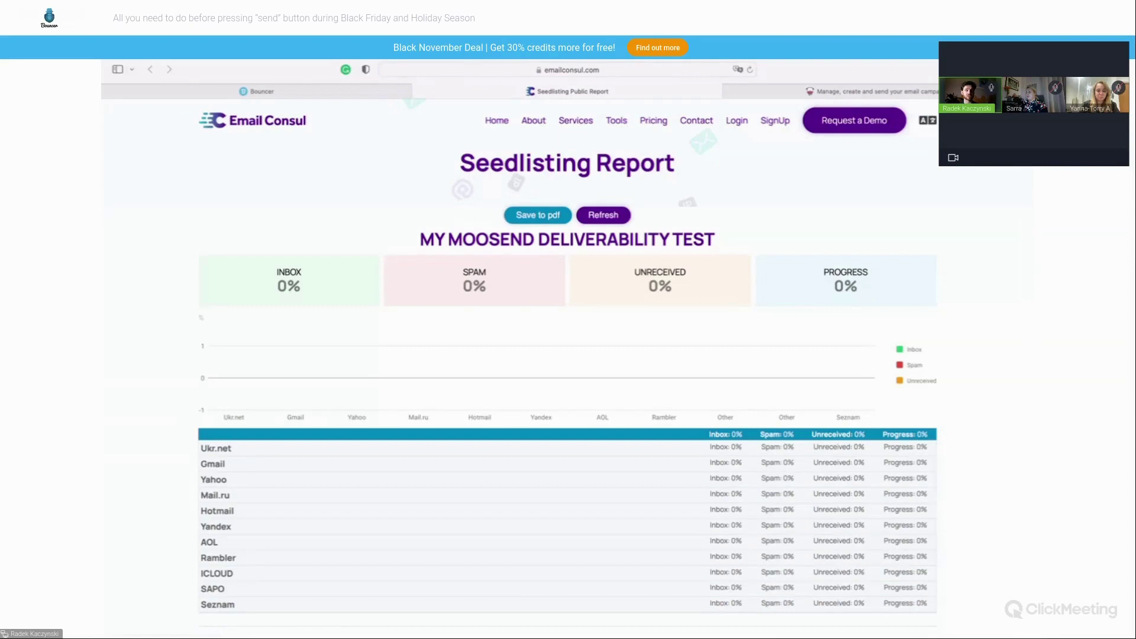
pyautogui.hotkey('ctrl', 'shift', 'Tab')
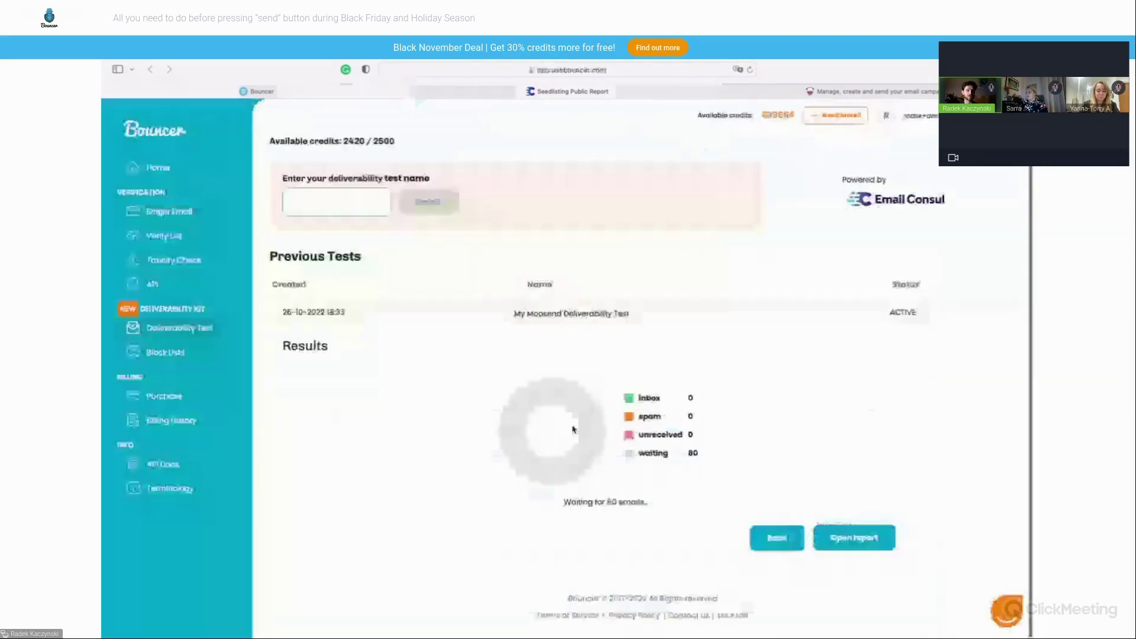
pyautogui.click(822, 95)
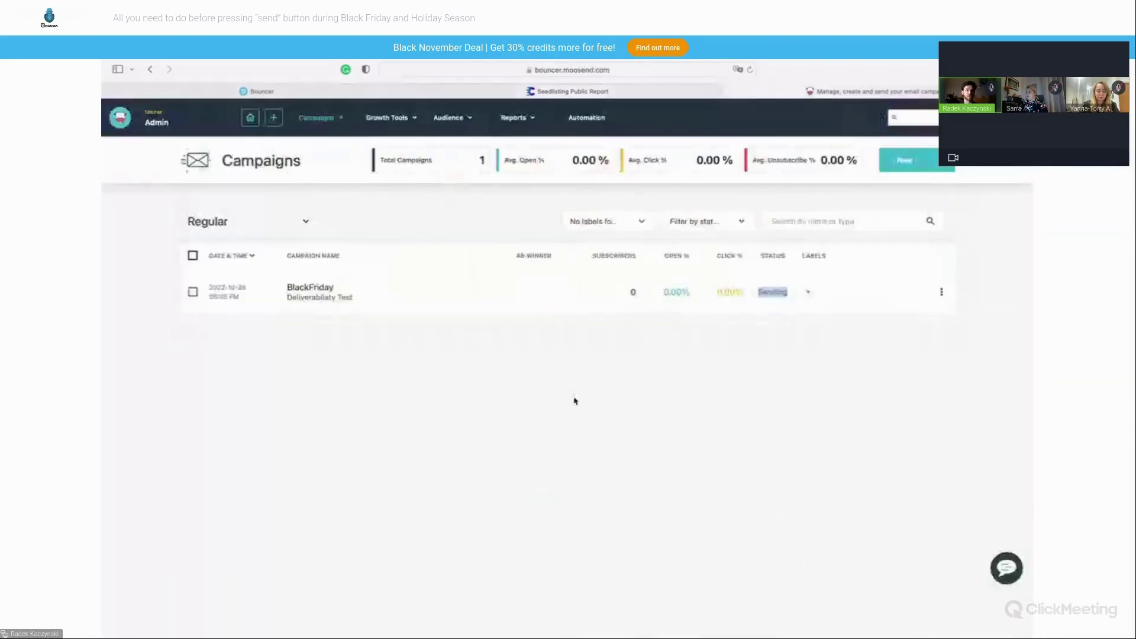
pyautogui.click(556, 371)
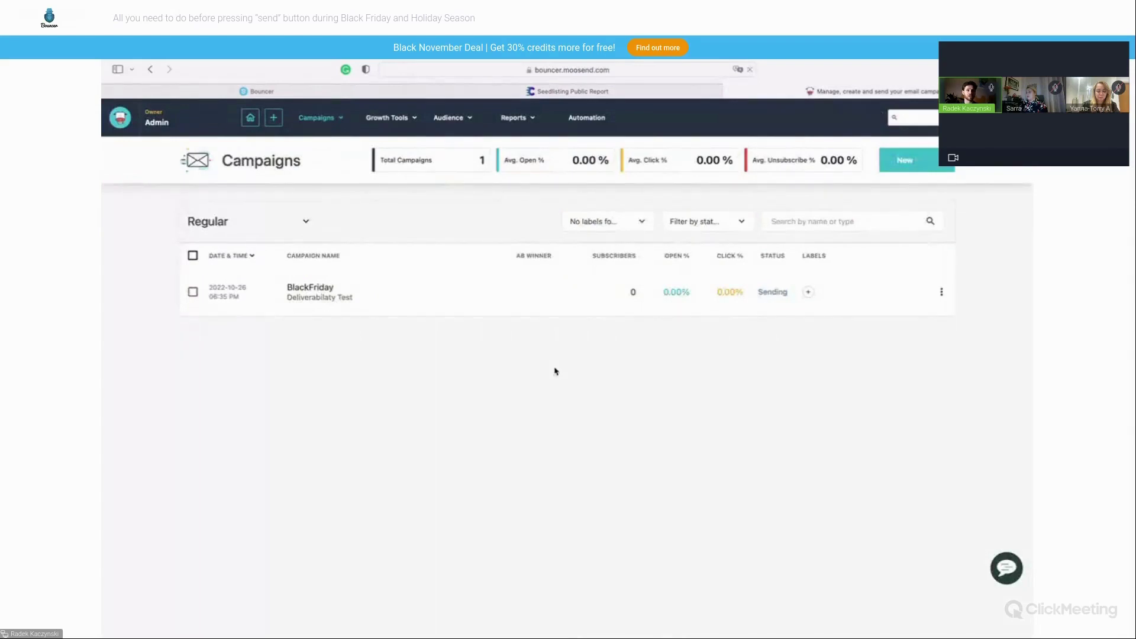
pyautogui.press('super+r')
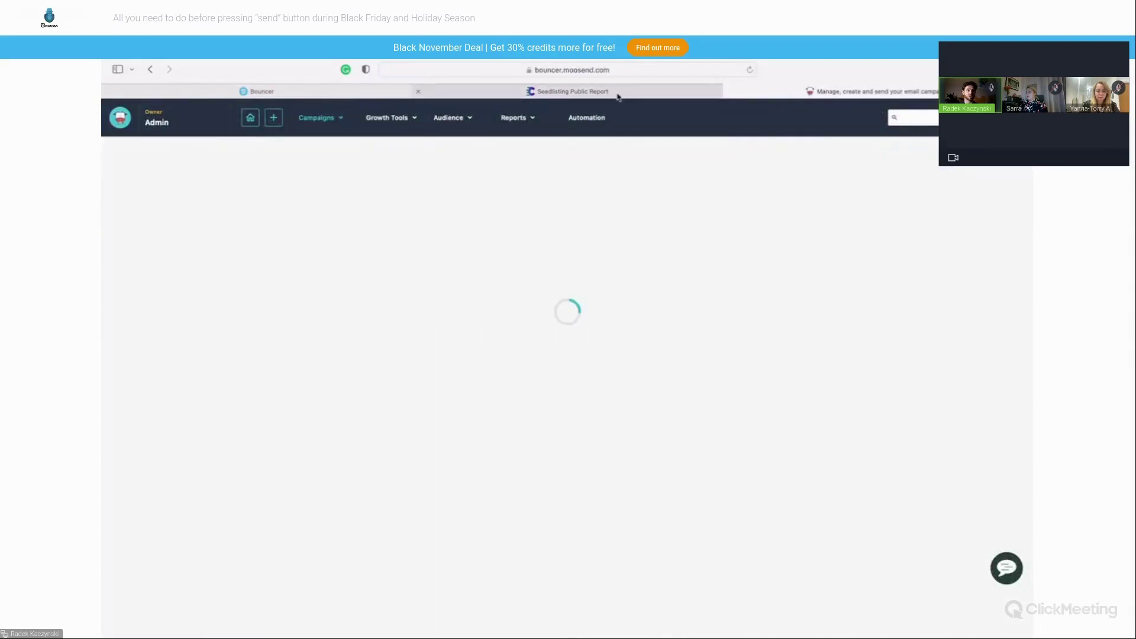
# Step: Reload the Seedlisting Report and open the results of My Moosend Deliverability Test in Bouncer
pyautogui.click(618, 96)
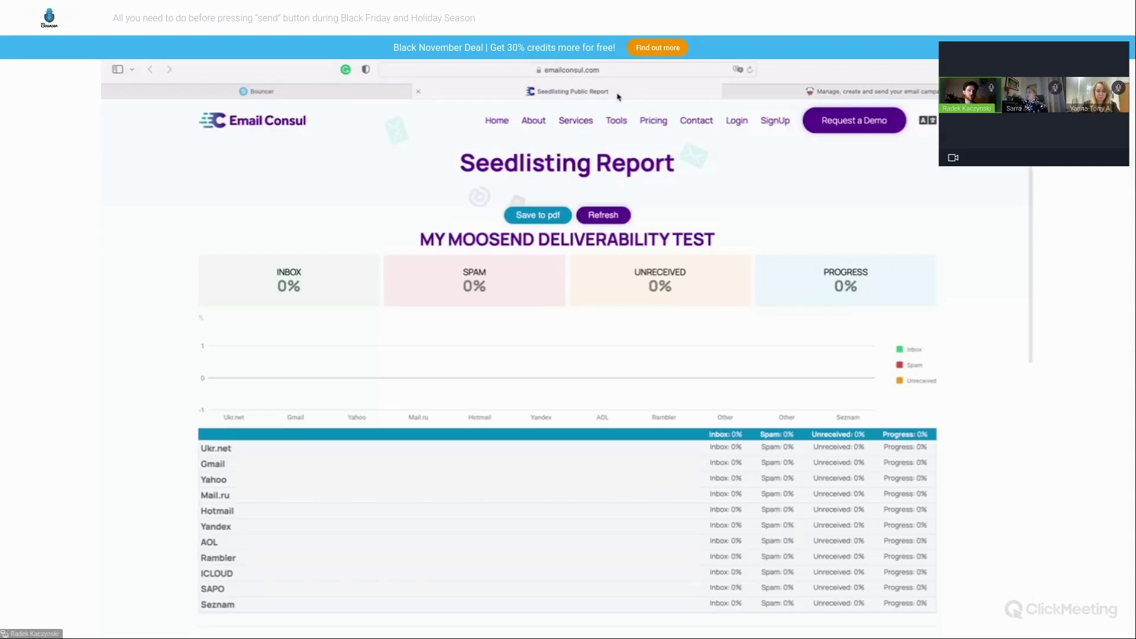
pyautogui.press('super+r')
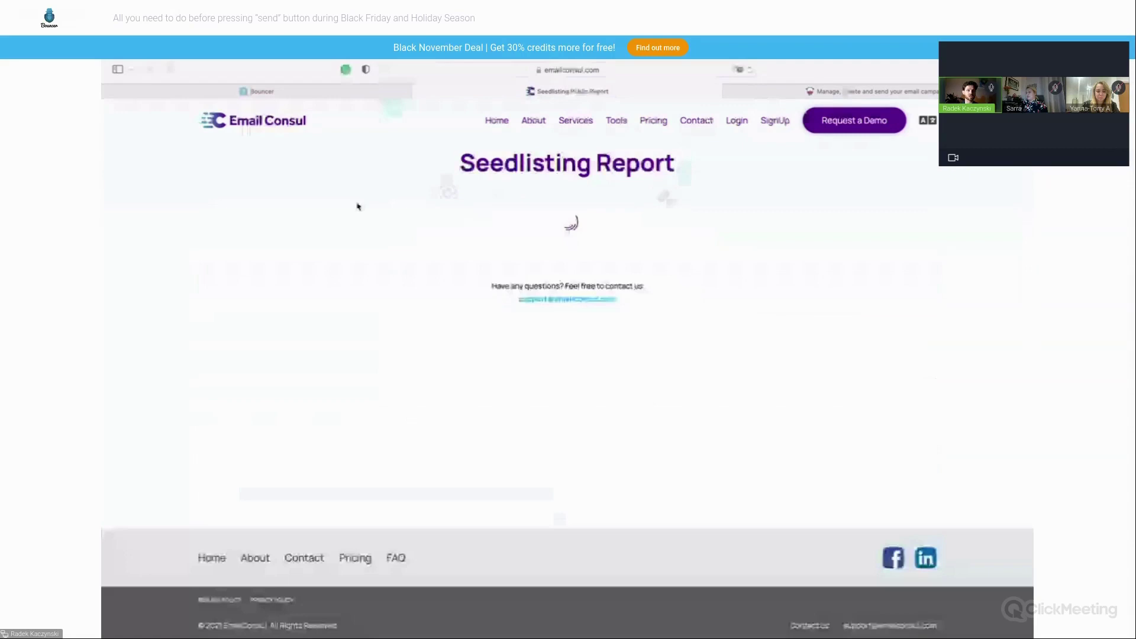
pyautogui.hotkey('ctrl', 'shift', 'Tab')
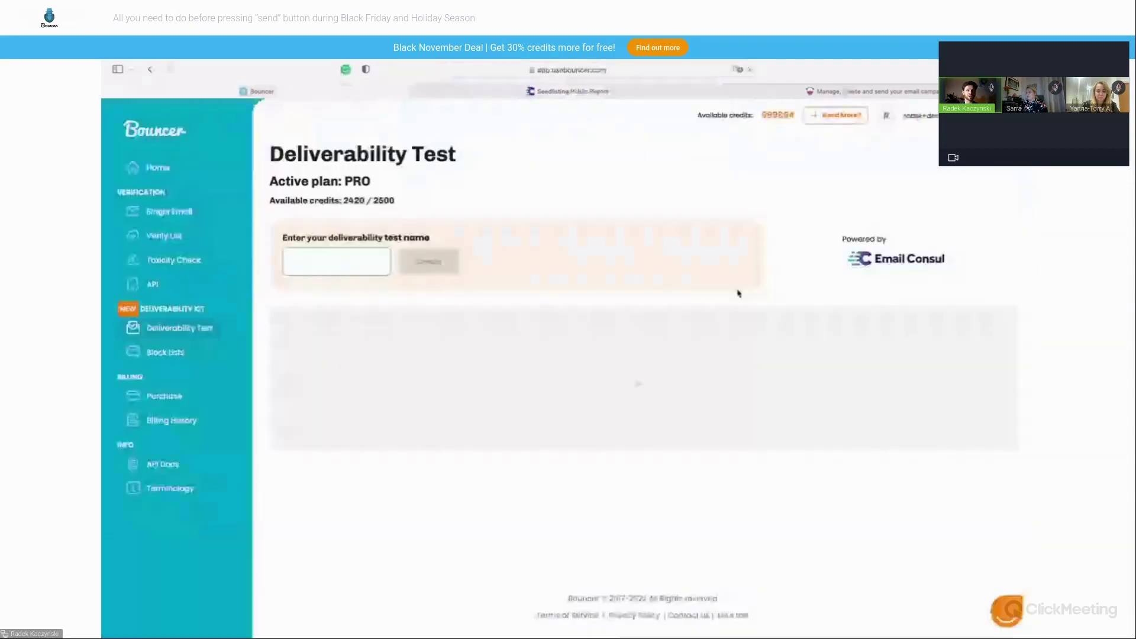
pyautogui.click(645, 377)
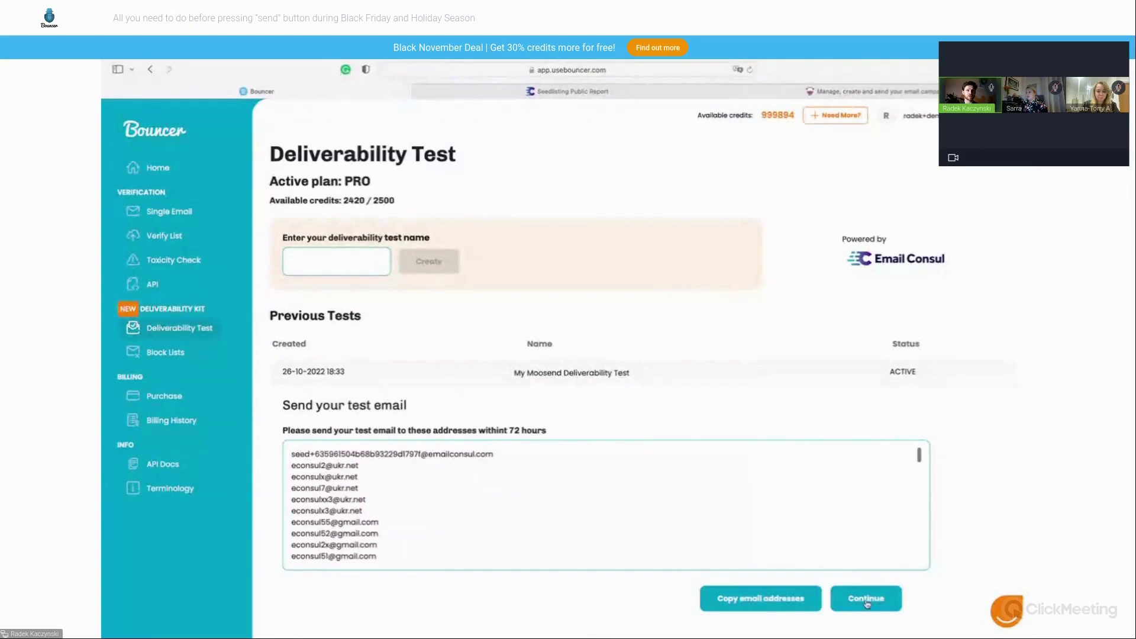
pyautogui.click(866, 599)
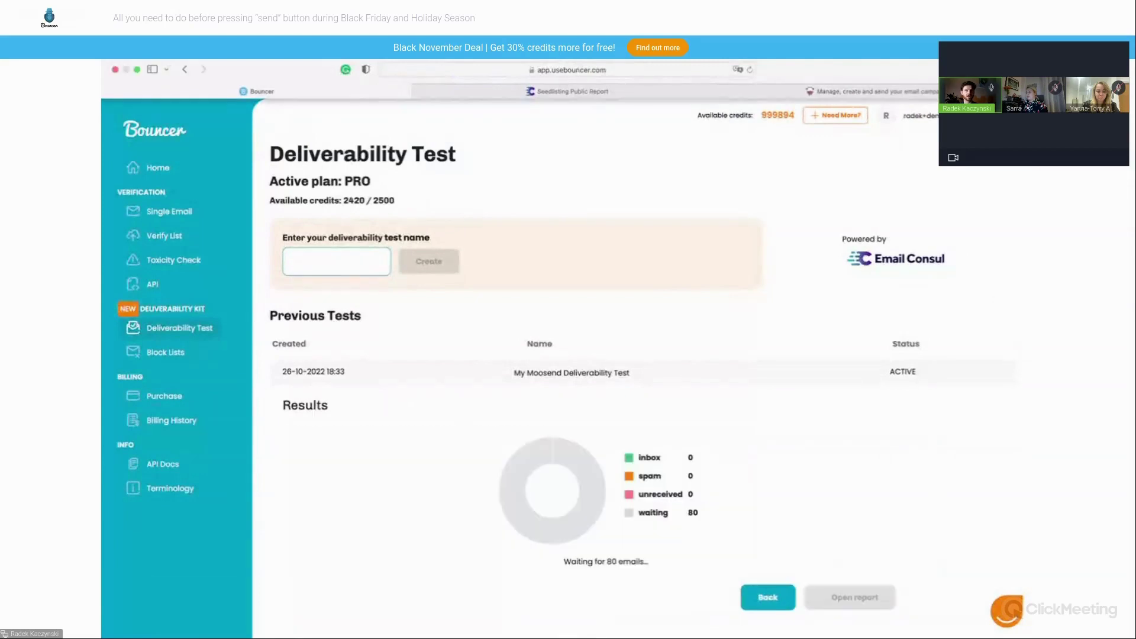
# Step: Check the overall inbox, spam and progress figures in the Seedlisting Report against the results shown in Bouncer
pyautogui.hotkey('ctrl', 'Tab')
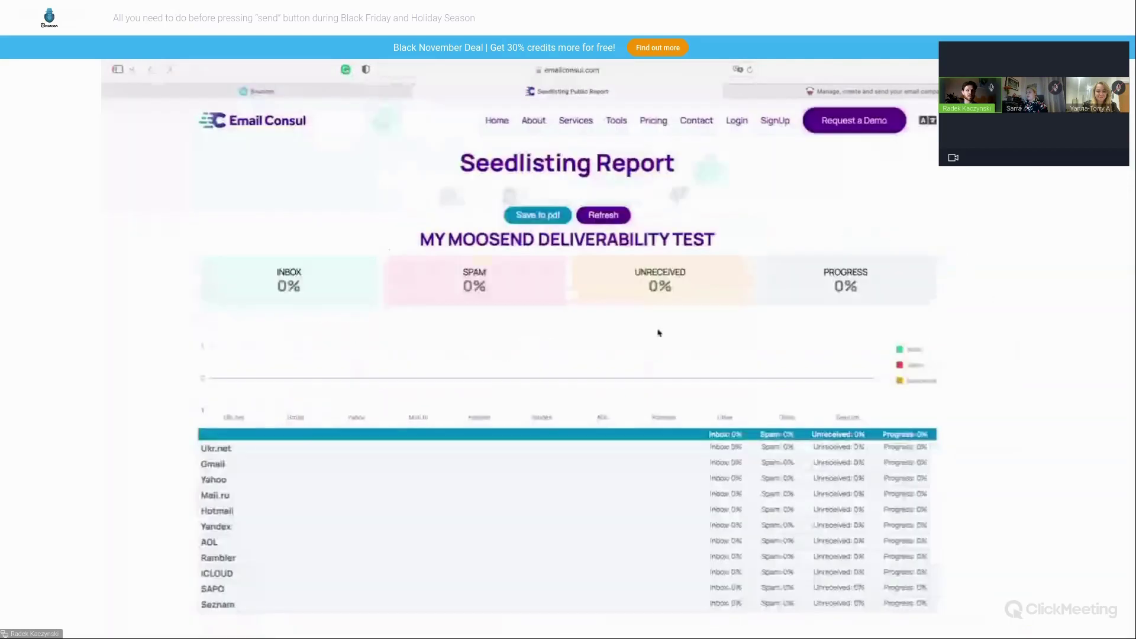
pyautogui.scroll(-1, 587, 407)
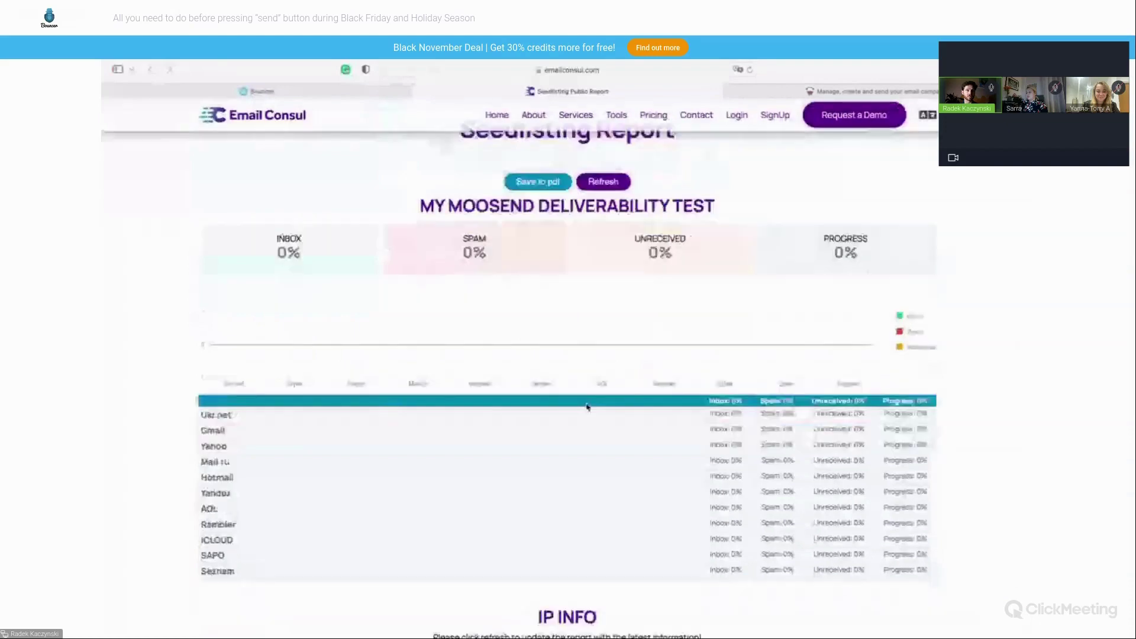
pyautogui.scroll(1, 587, 407)
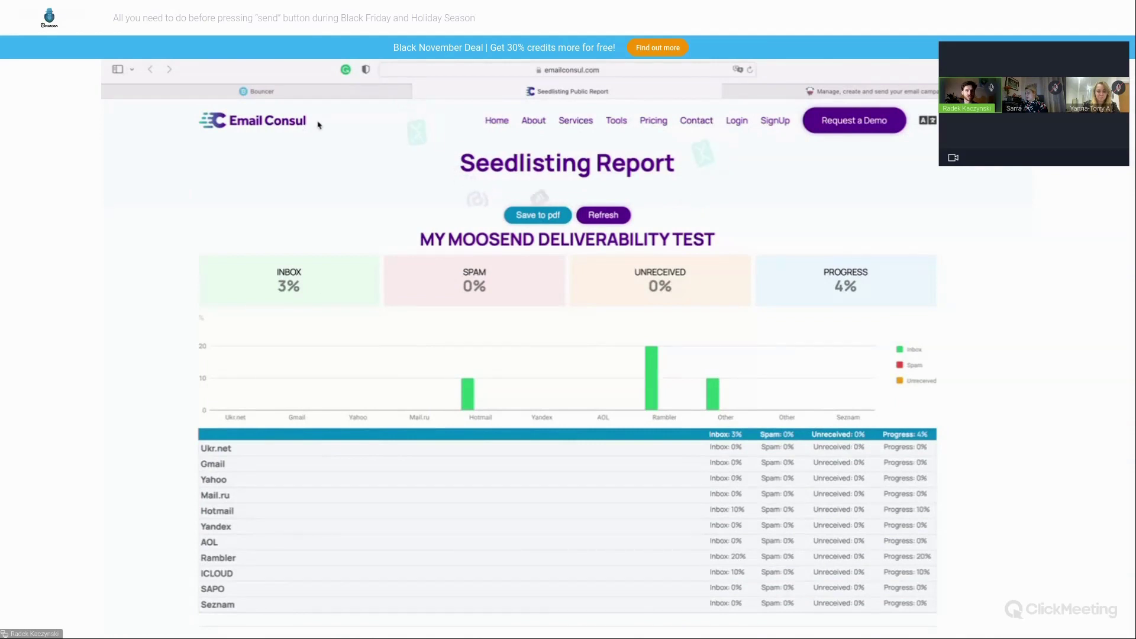
pyautogui.hotkey('ctrl', 'shift', 'Tab')
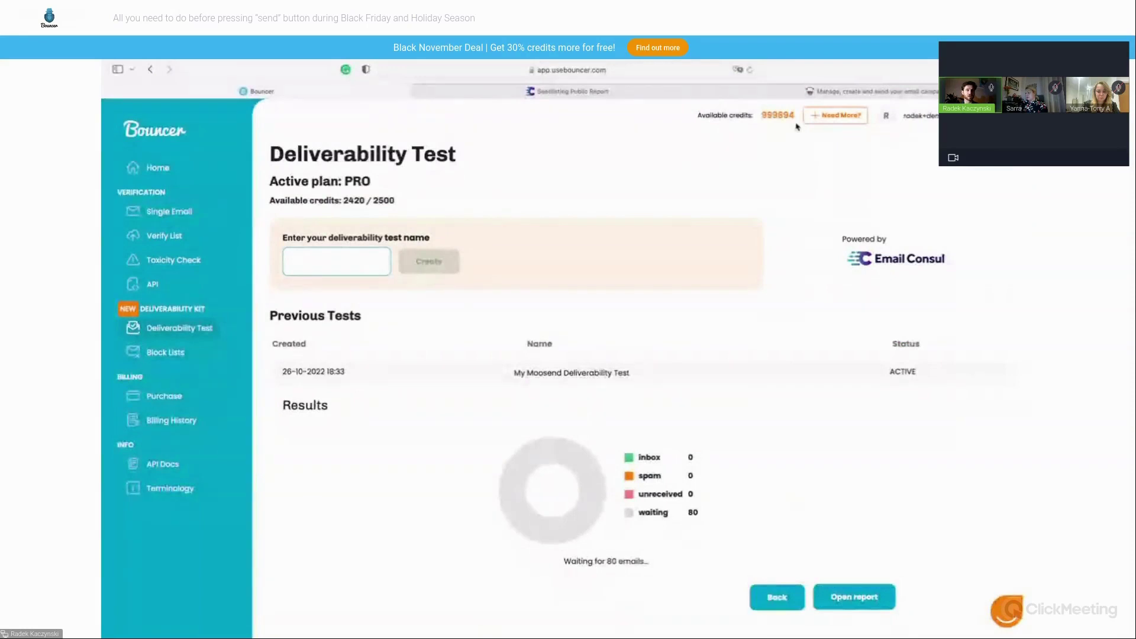
pyautogui.hotkey('ctrl', 'Tab')
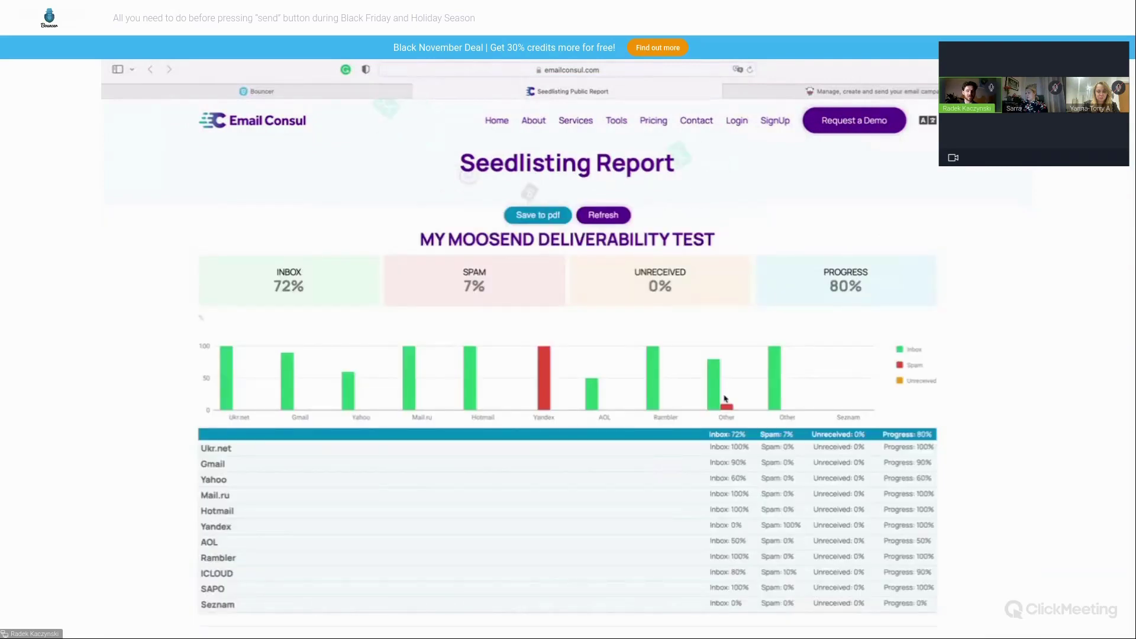
# Step: Inspect the spam bars for Yandex and Other in the chart, and expand the ICLOUD row to view its individual emails
pyautogui.scroll(-1, 479, 495)
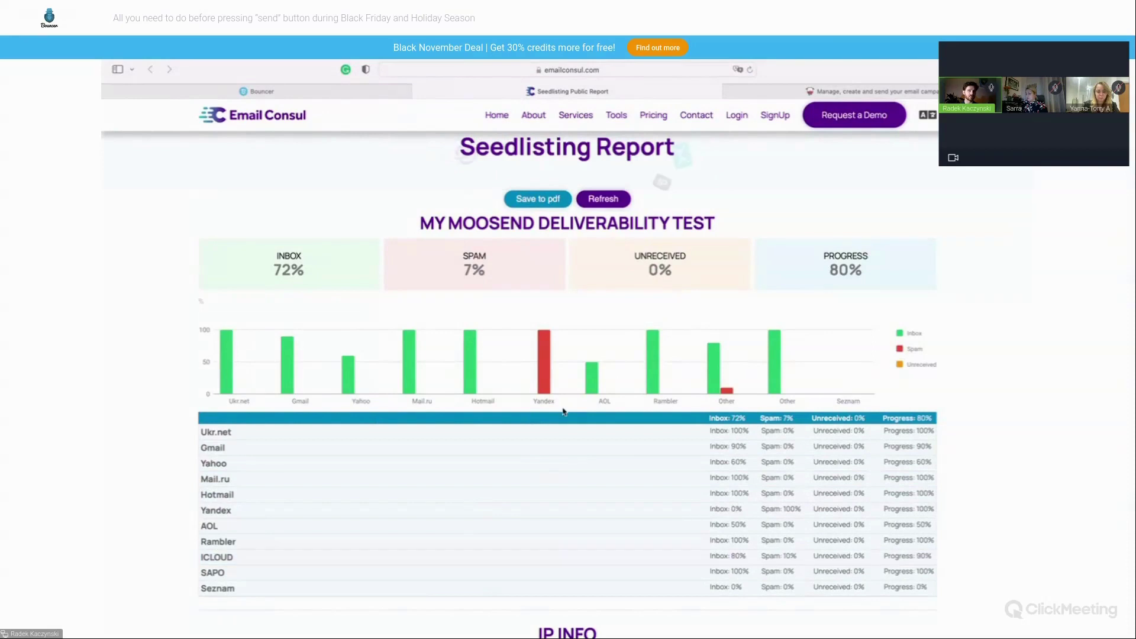
pyautogui.moveTo(543, 371)
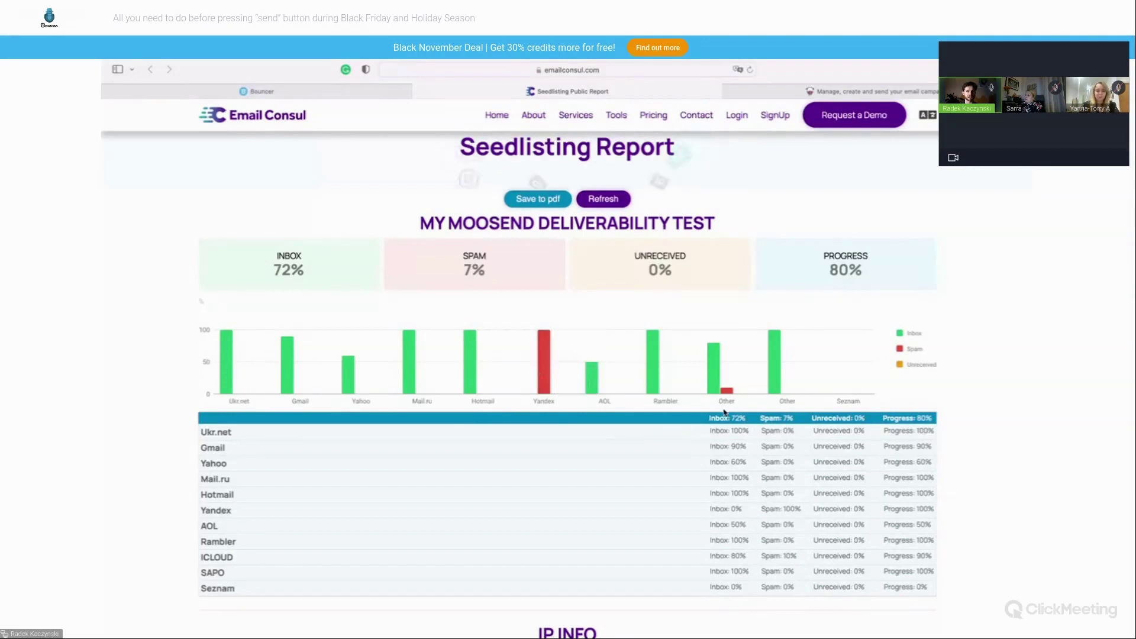
pyautogui.moveTo(728, 393)
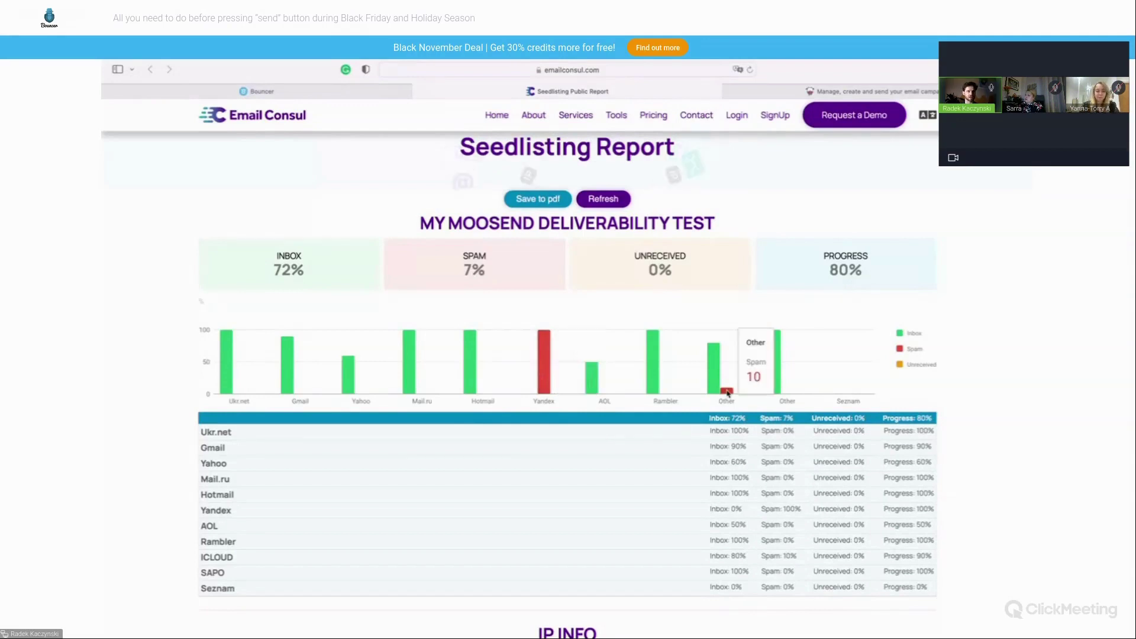
pyautogui.click(729, 559)
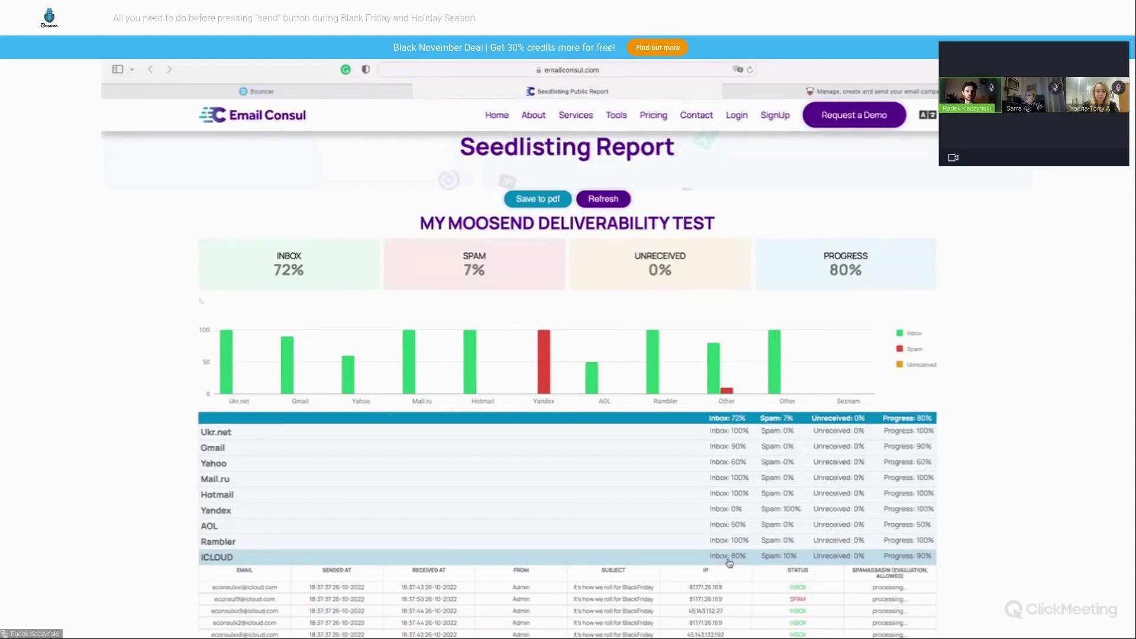
pyautogui.scroll(-2, 729, 563)
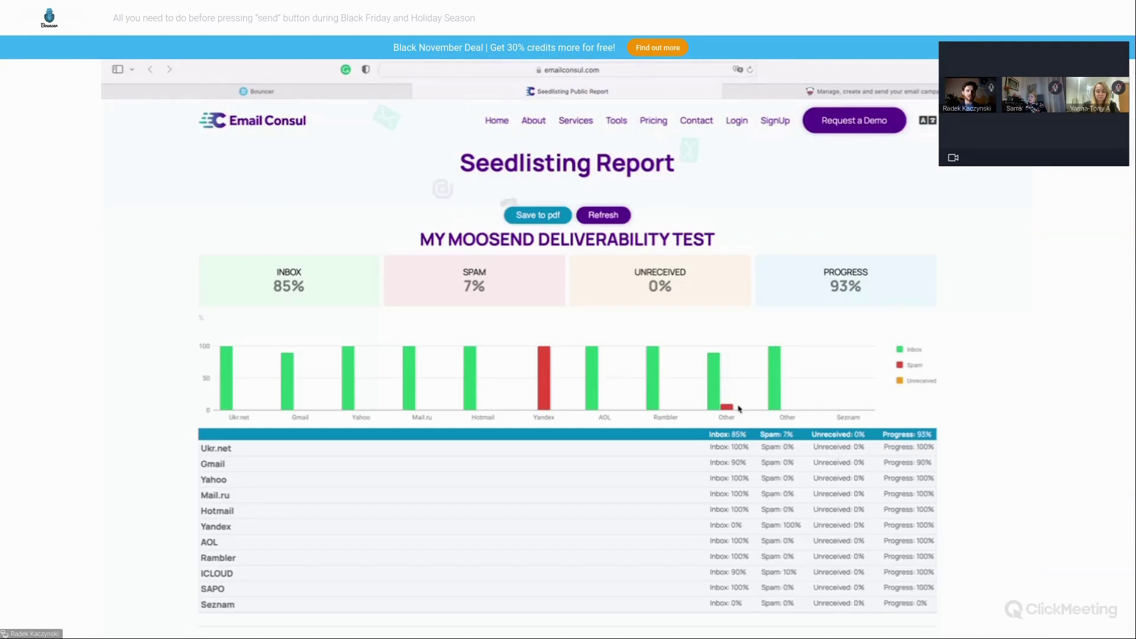
# Step: Examine the updated placement results per mailbox provider and the report's IP INFO and DOMAIN INFO blacklist sections
pyautogui.scroll(-2, 739, 409)
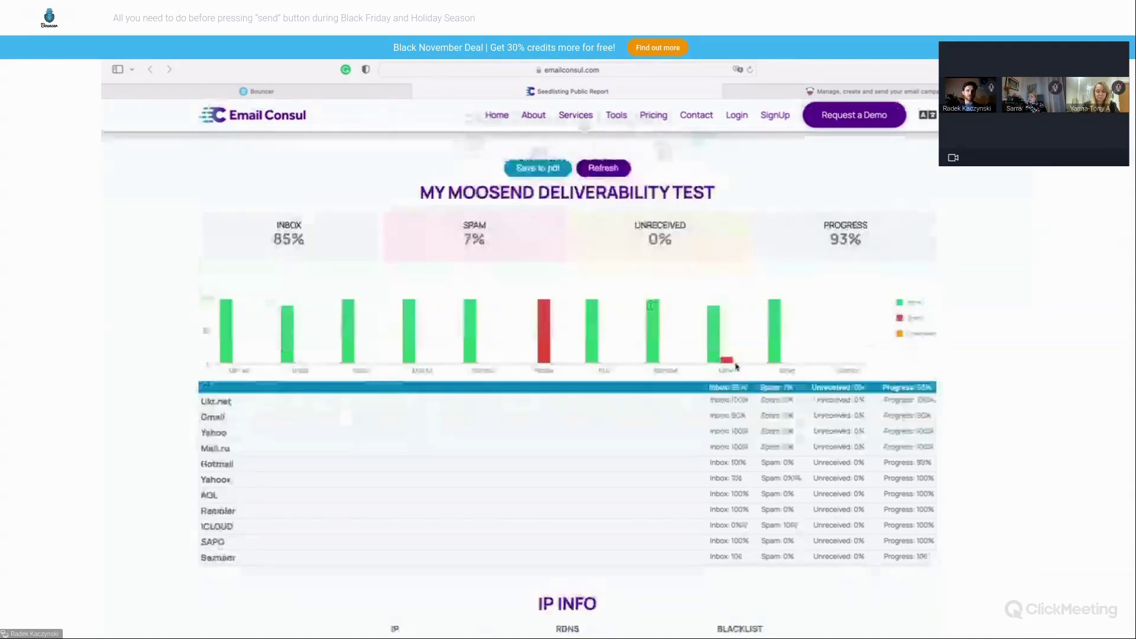
pyautogui.moveTo(725, 365)
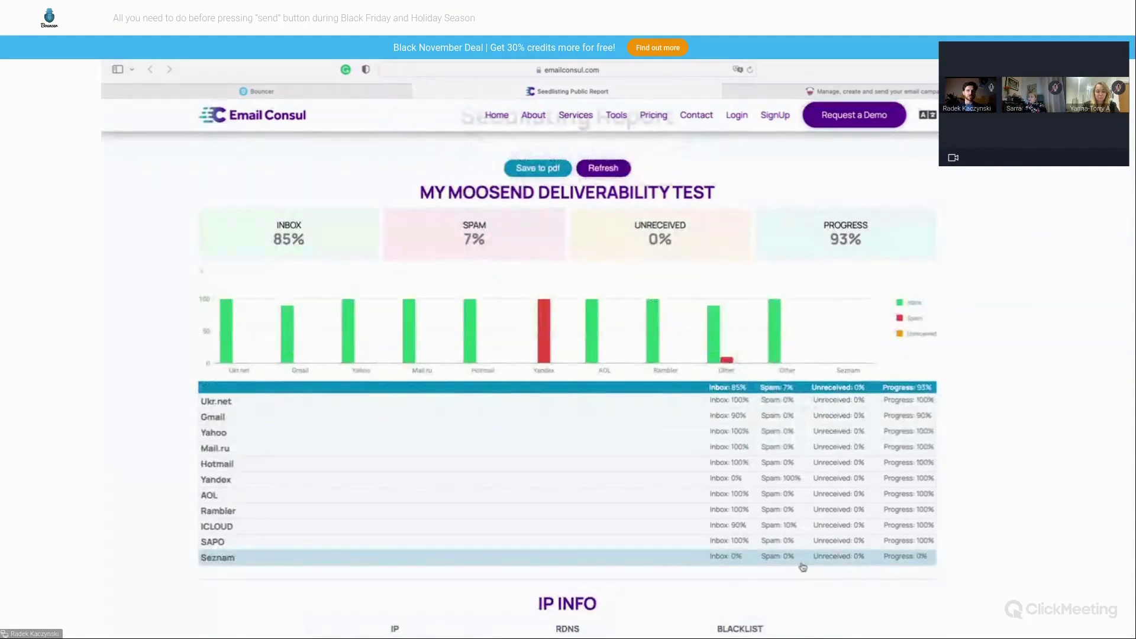
pyautogui.scroll(-1, 803, 567)
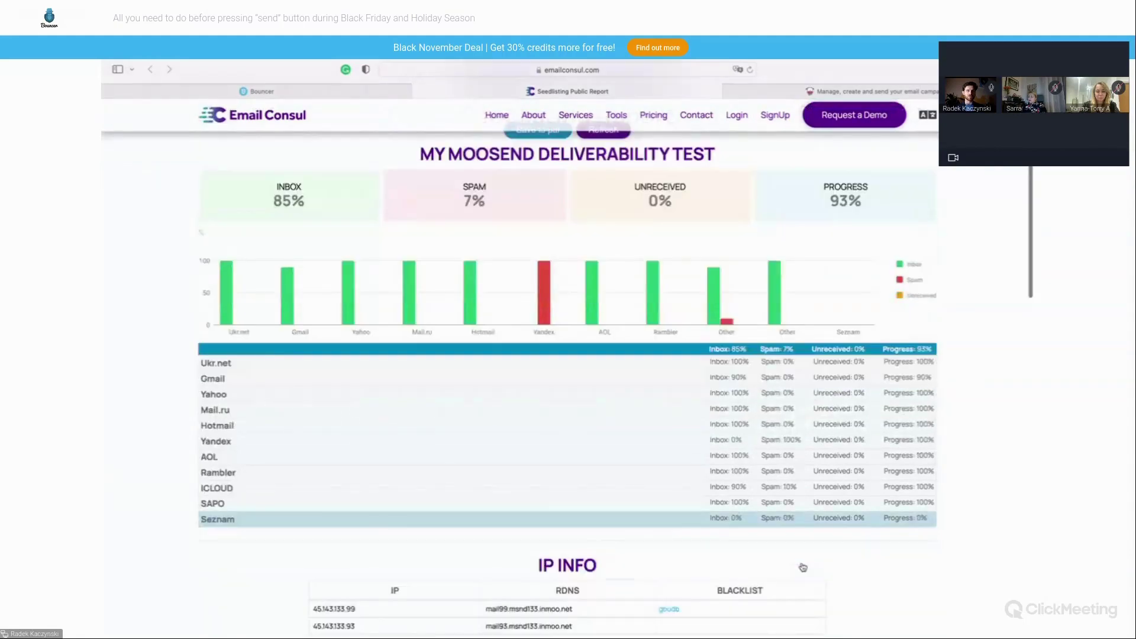
pyautogui.scroll(-2, 802, 567)
pyautogui.scroll(-15, 803, 567)
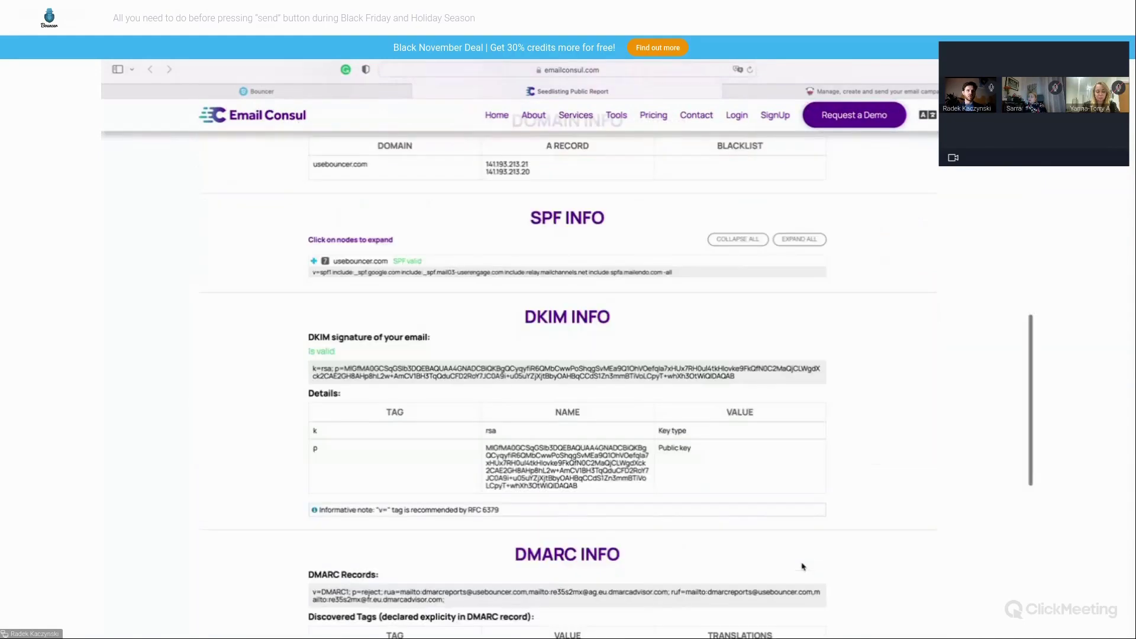
pyautogui.scroll(2, 802, 567)
pyautogui.scroll(-1, 802, 567)
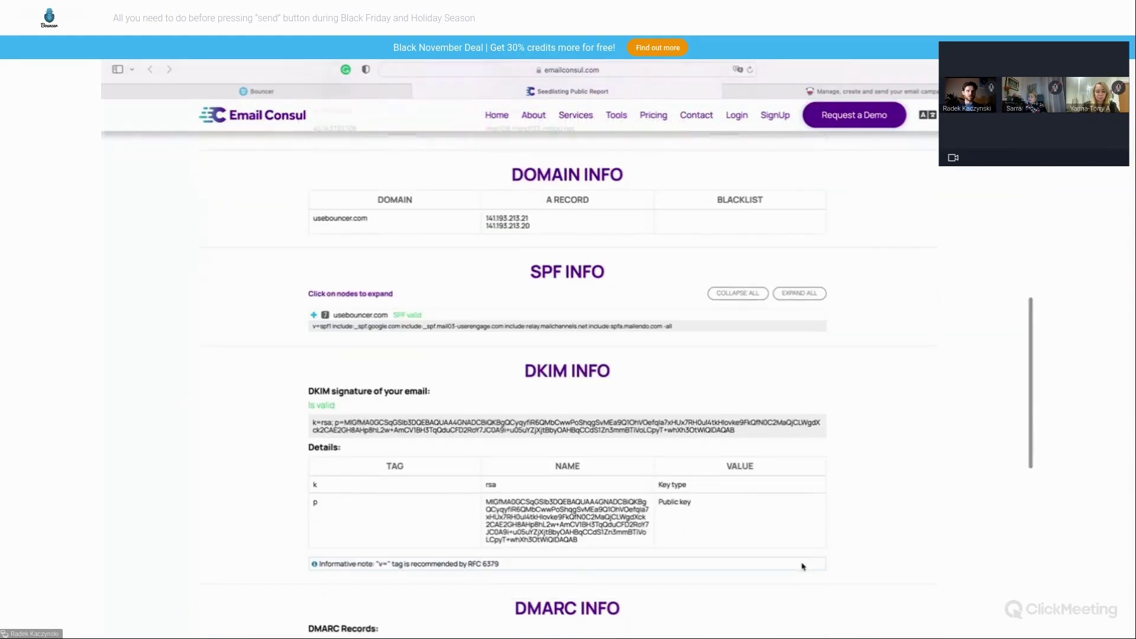
pyautogui.scroll(-1, 803, 568)
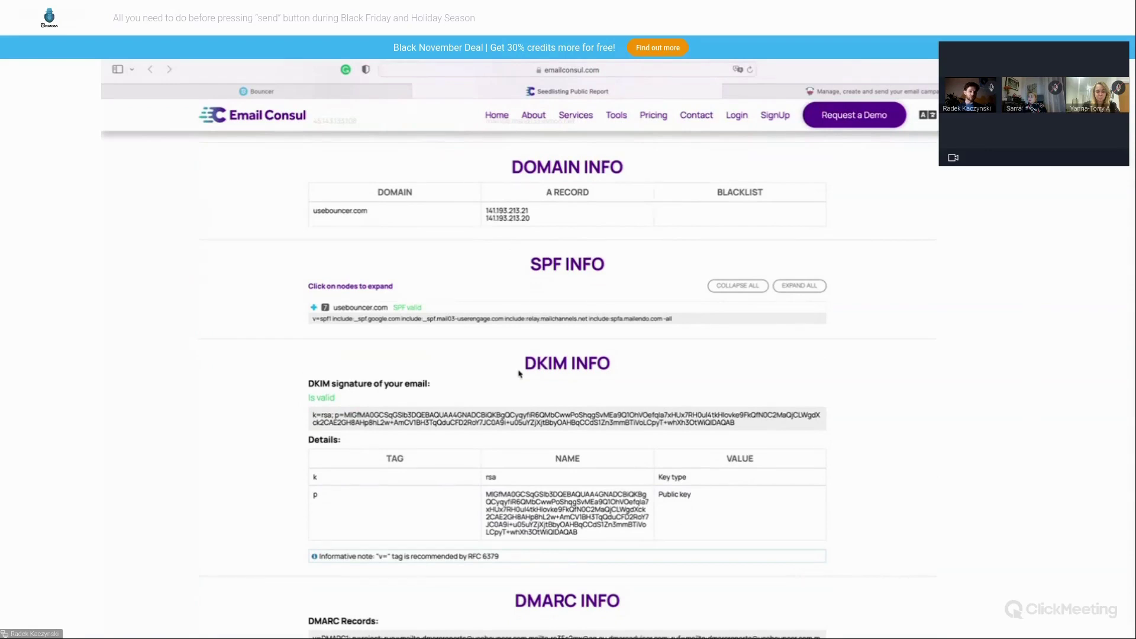
# Step: Highlight the SPF INFO heading, review the DKIM and DMARC sections, and return to the report's placement summary
pyautogui.tripleClick(555, 271)
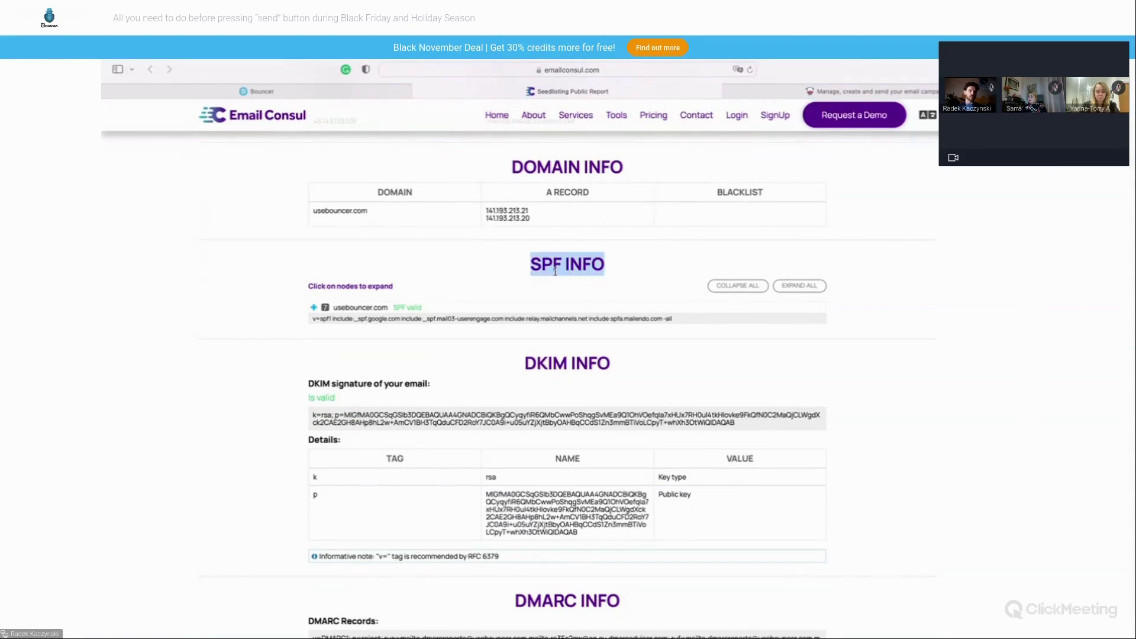
pyautogui.scroll(-2, 555, 271)
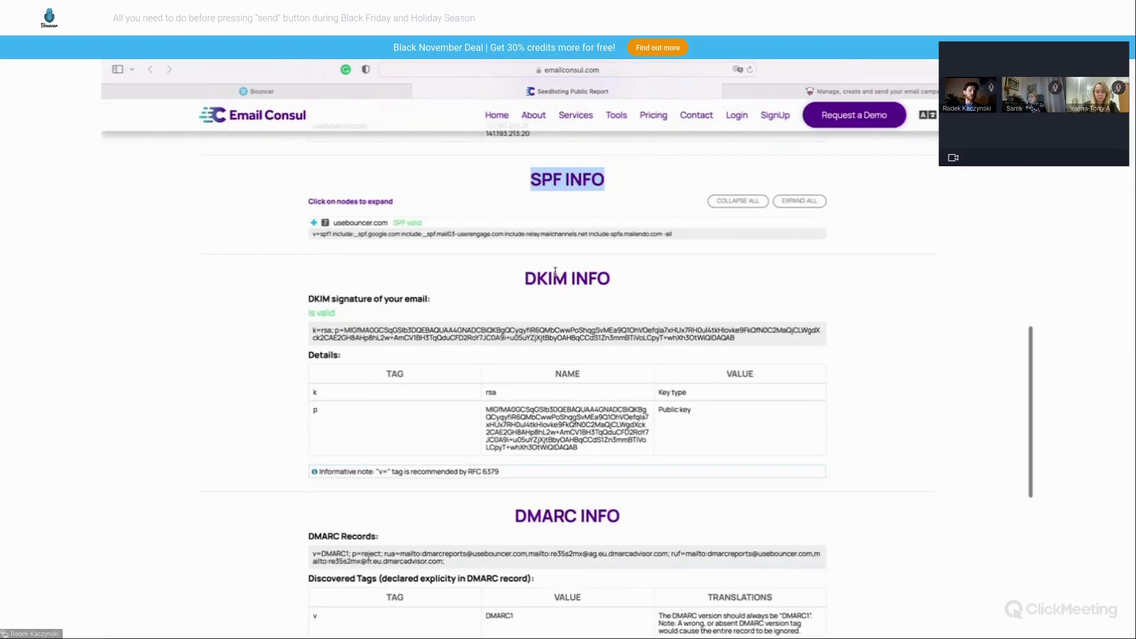
pyautogui.scroll(-1, 555, 271)
pyautogui.scroll(-5, 564, 273)
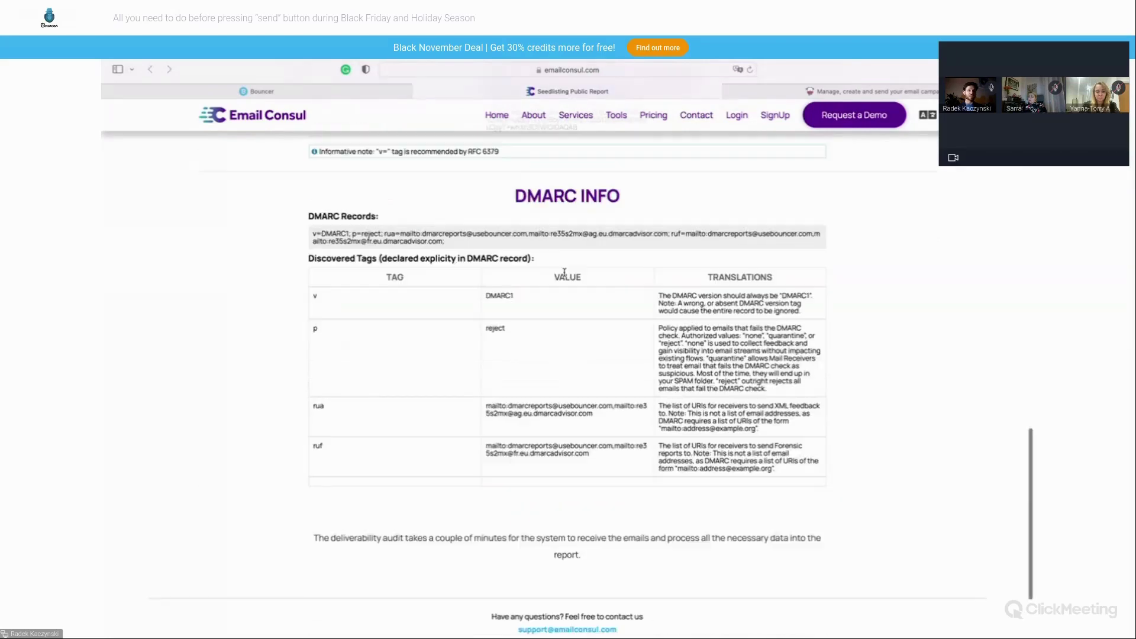
pyautogui.scroll(10, 564, 272)
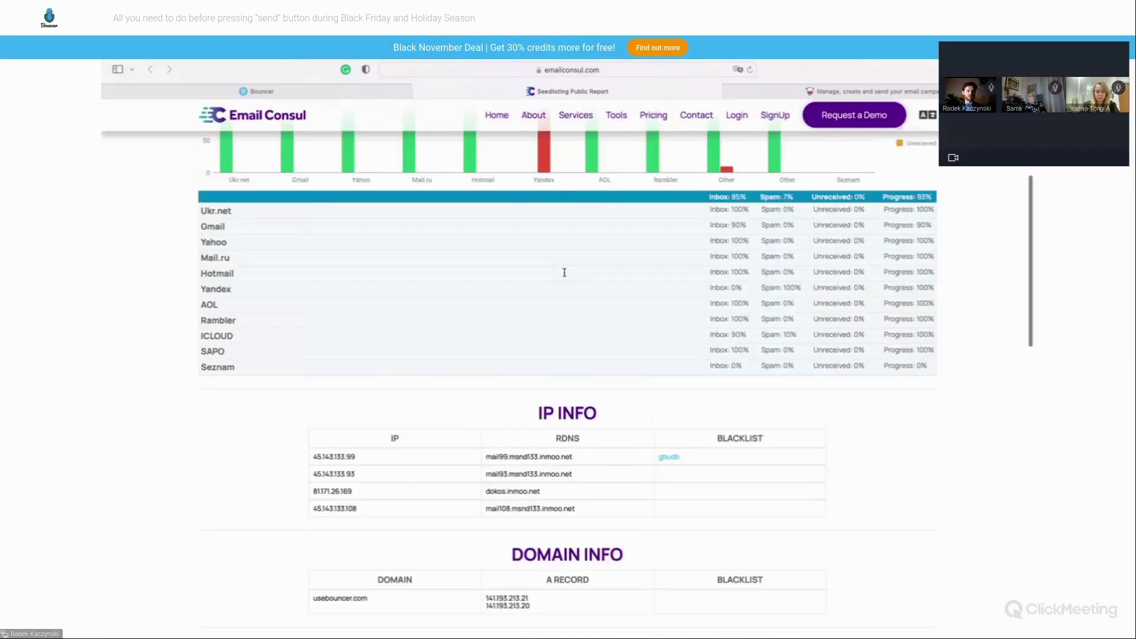
pyautogui.scroll(3, 564, 272)
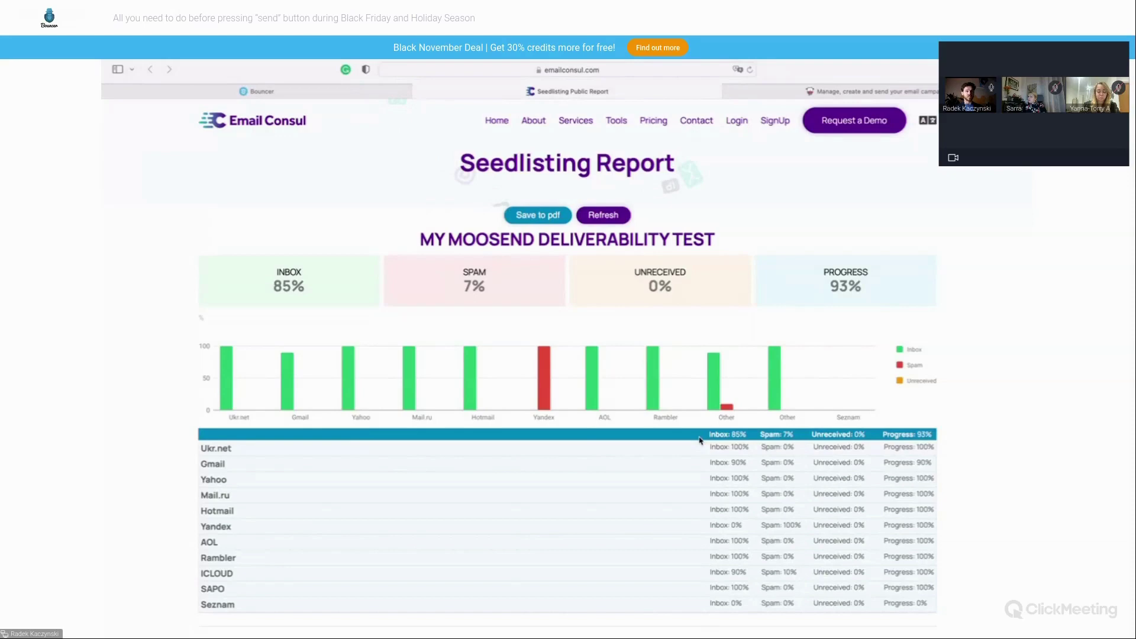
# Step: Skim the whole Seedlisting Report once more from the DMARC records back up to the placement chart
pyautogui.scroll(-15, 700, 440)
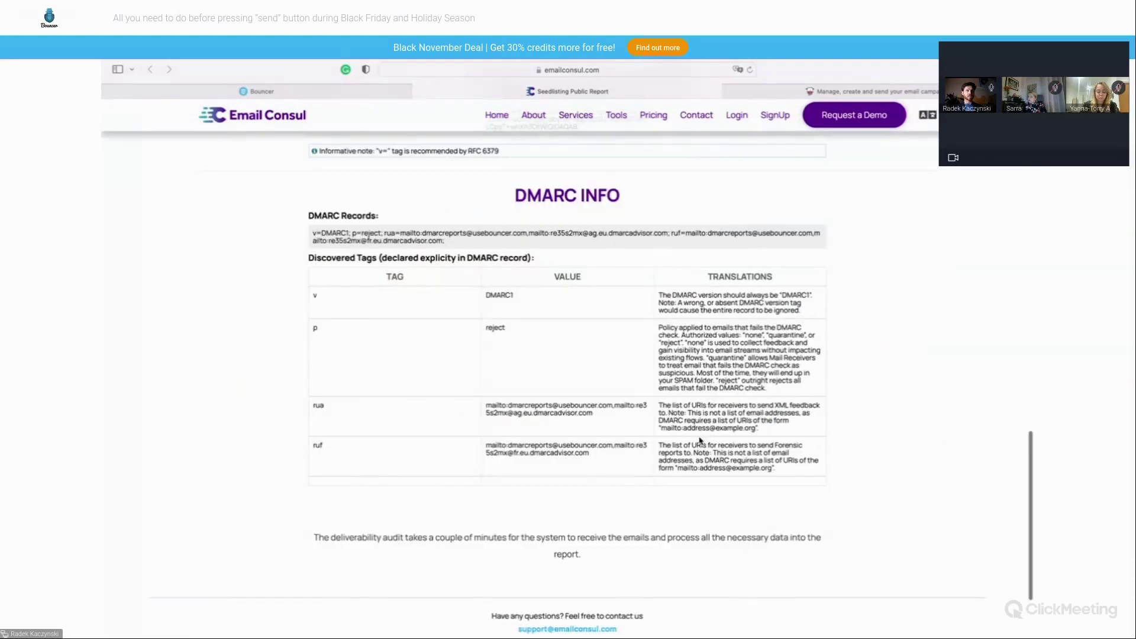
pyautogui.scroll(5, 700, 439)
pyautogui.scroll(2, 700, 441)
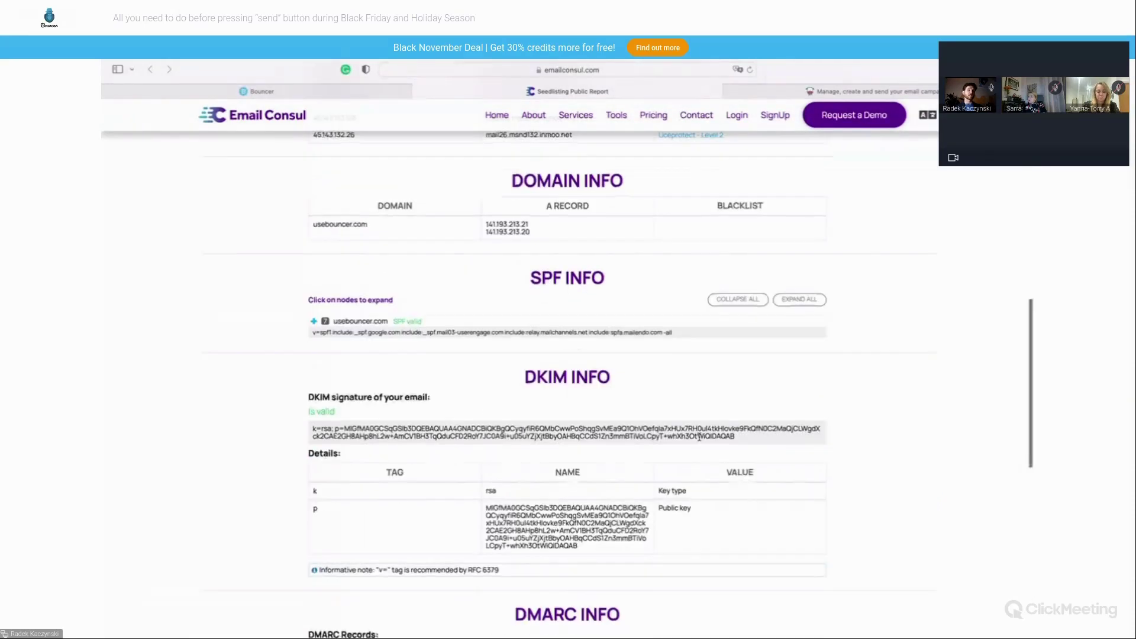
pyautogui.scroll(15, 700, 436)
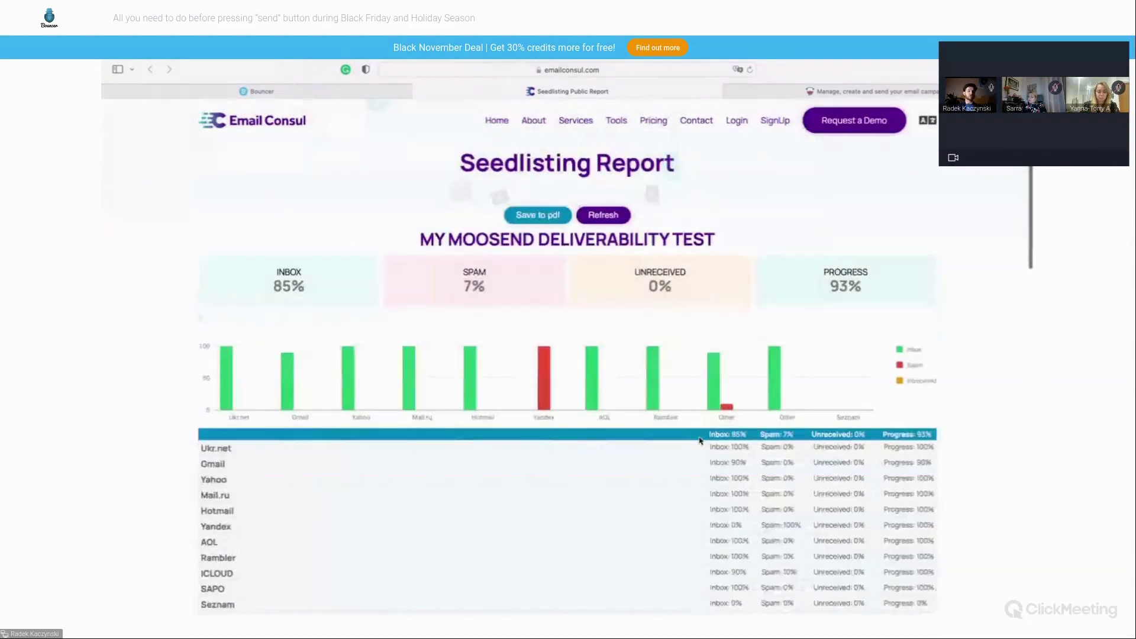